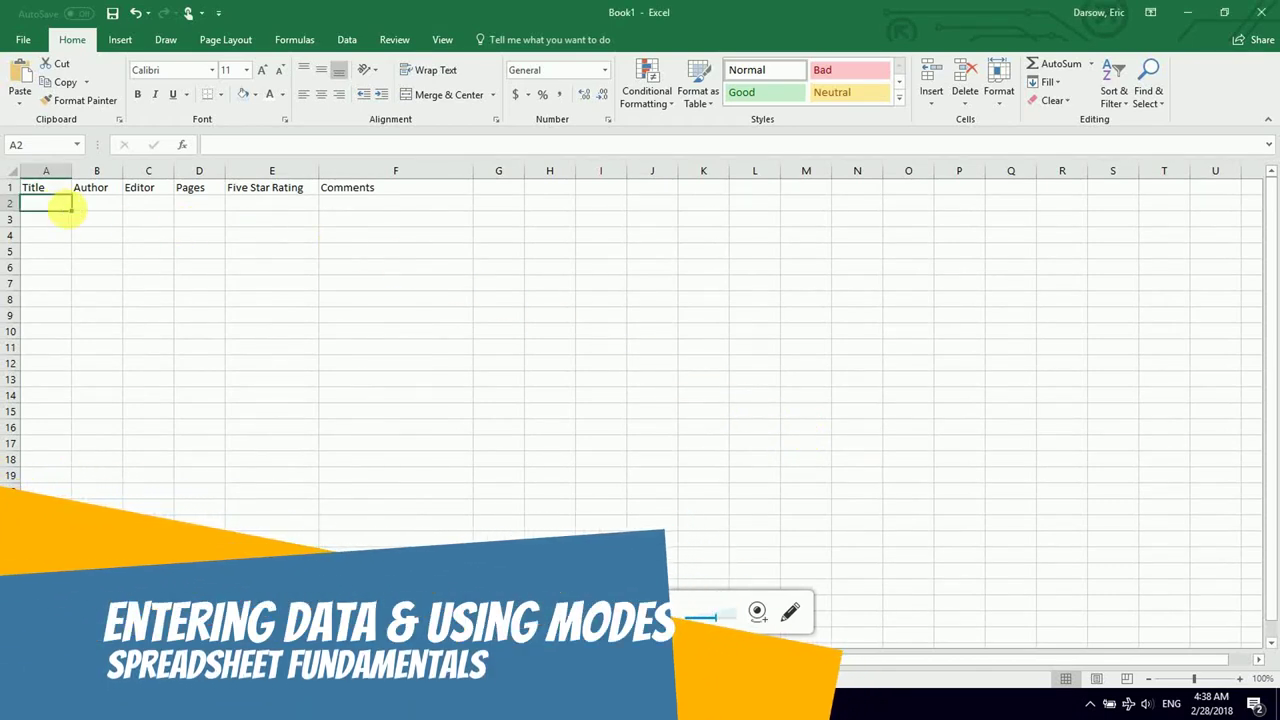
# - Move around columns A and B to check the header row and first data cells
pyautogui.press('Down')
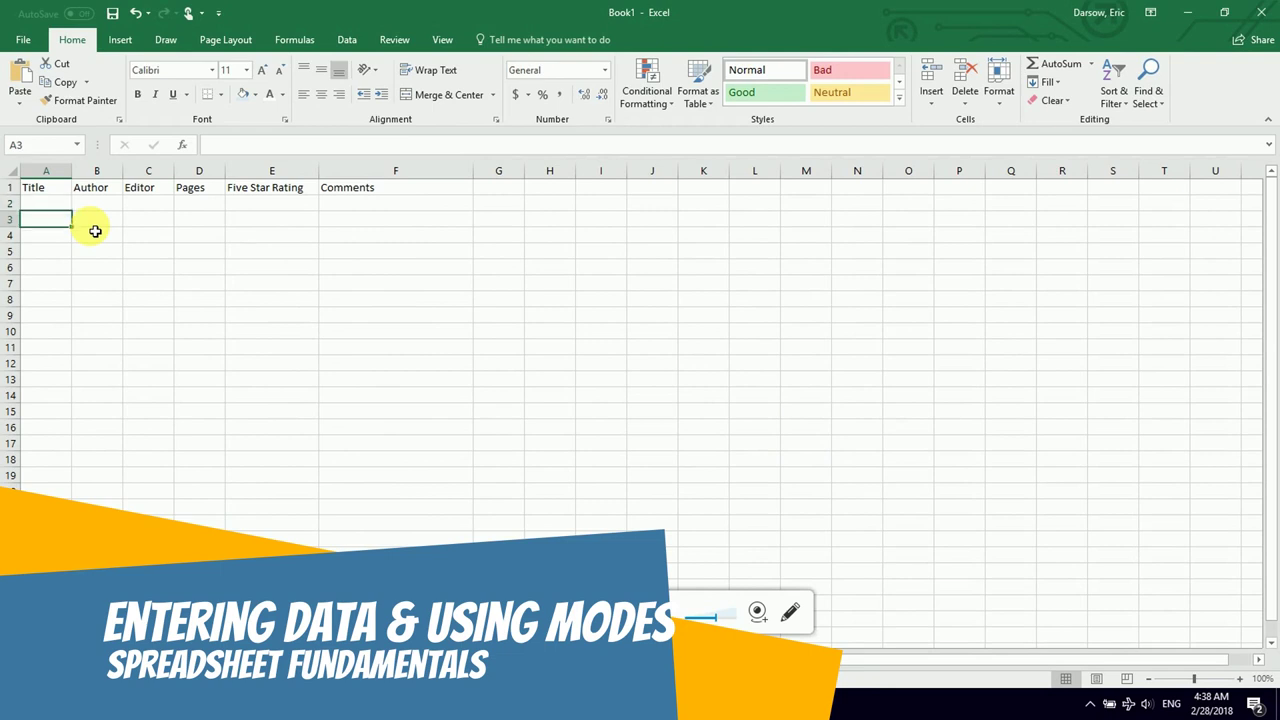
pyautogui.press('Up')
pyautogui.press('Up')
pyautogui.press('Right')
pyautogui.press('Right')
pyautogui.press('Left')
pyautogui.press('Left')
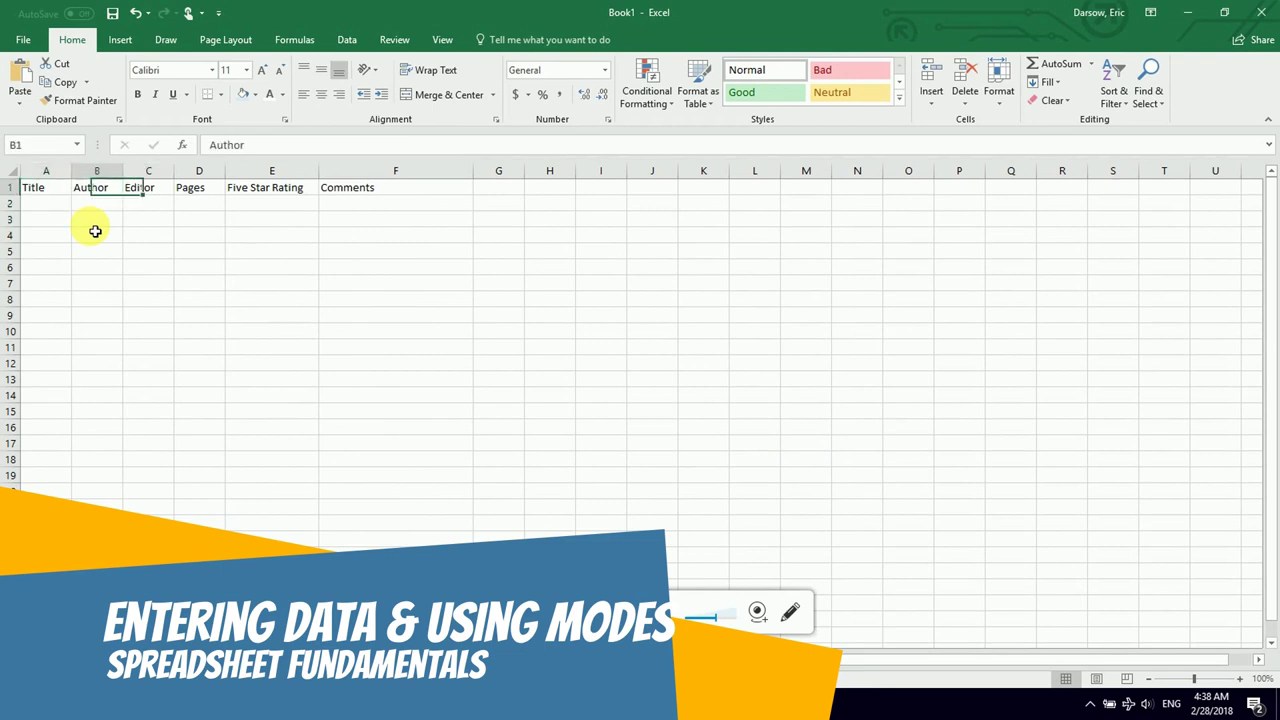
pyautogui.press('Down')
pyautogui.press('Down')
pyautogui.press('Down')
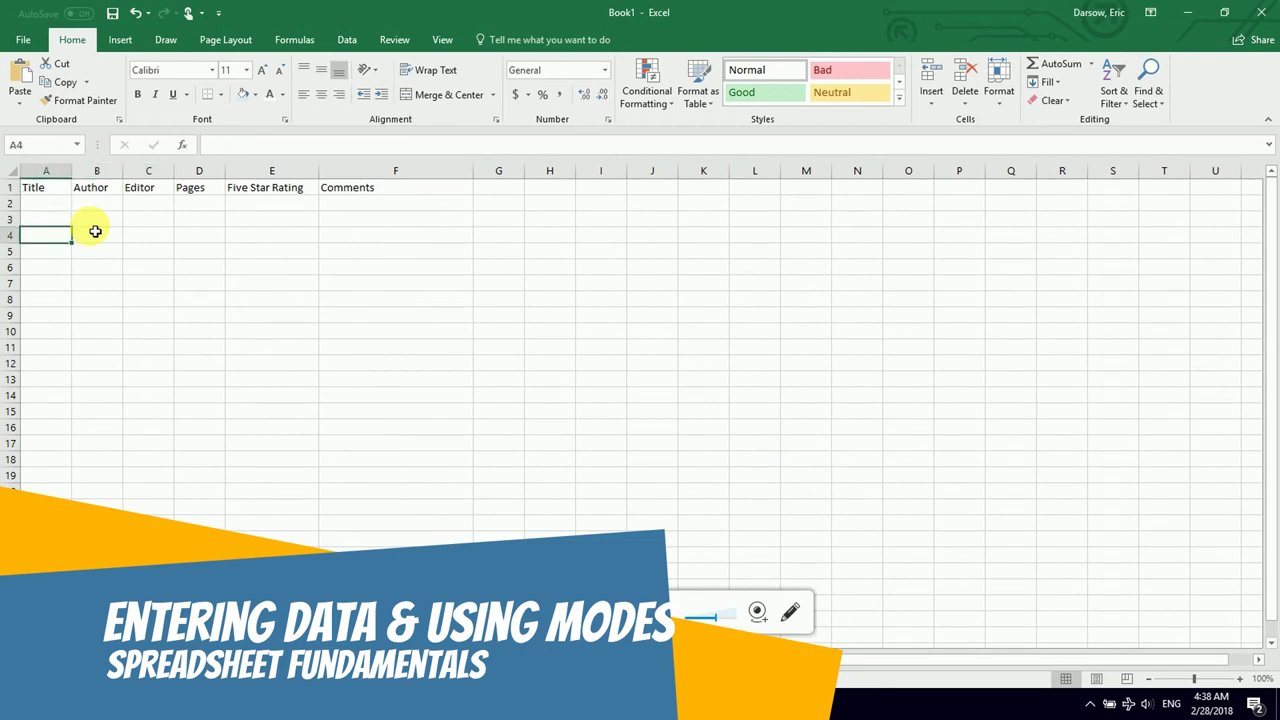
pyautogui.click(97, 235)
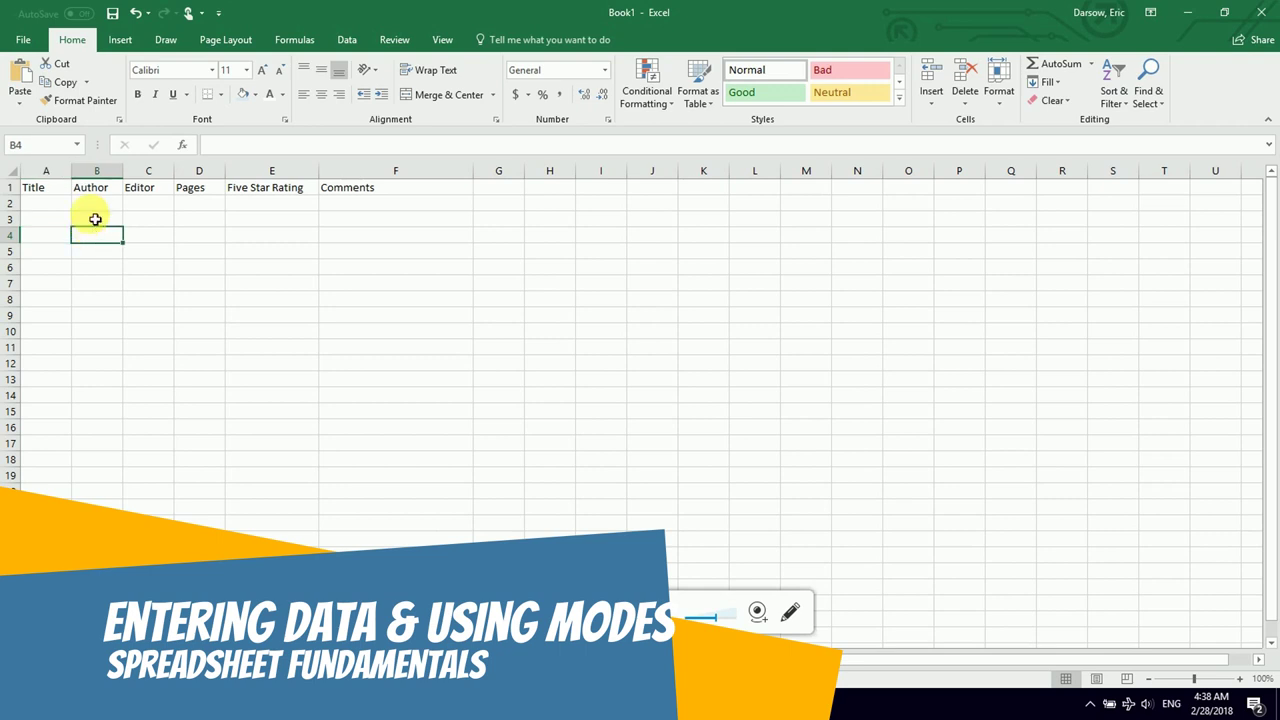
pyautogui.click(97, 220)
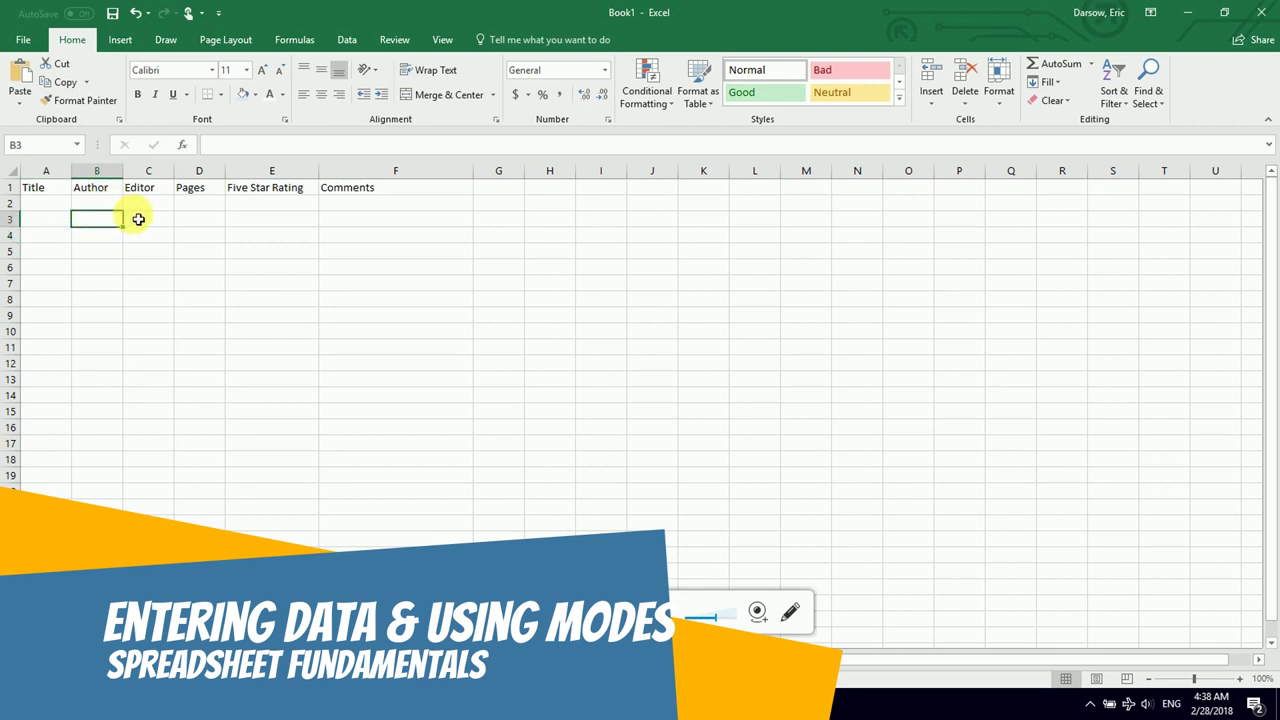
pyautogui.press('Up')
pyautogui.press('Up')
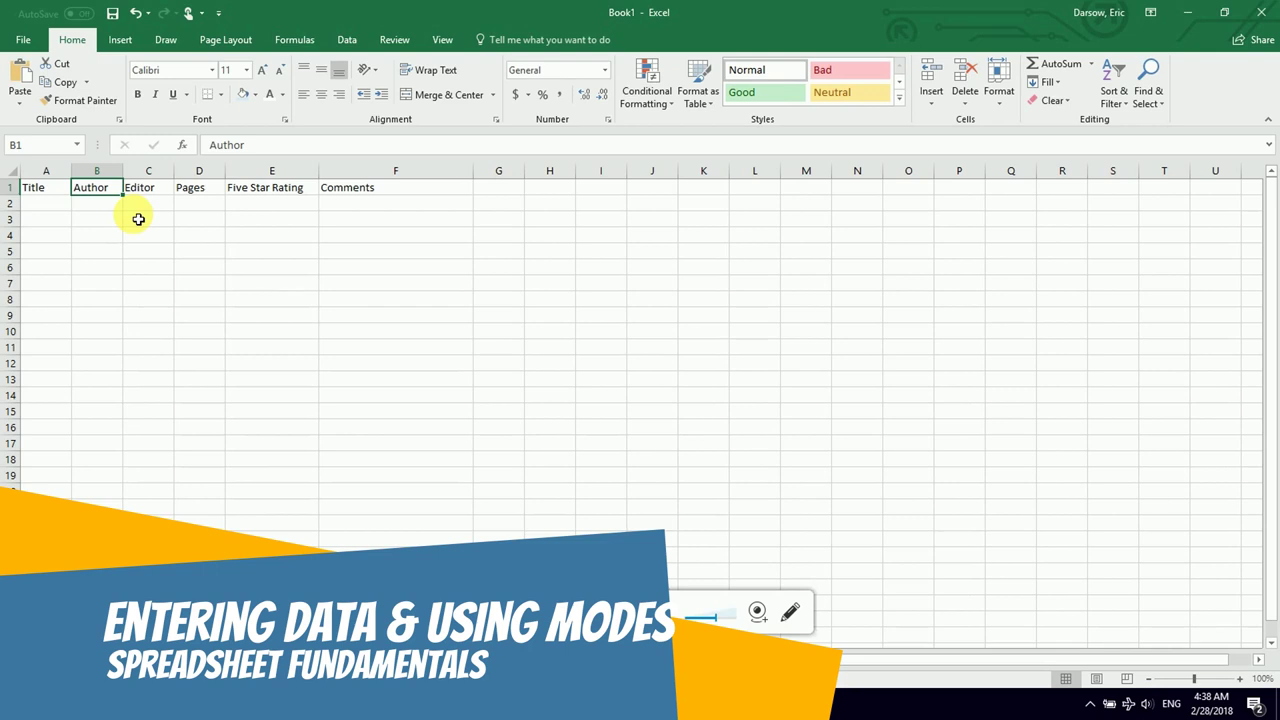
pyautogui.press('Down')
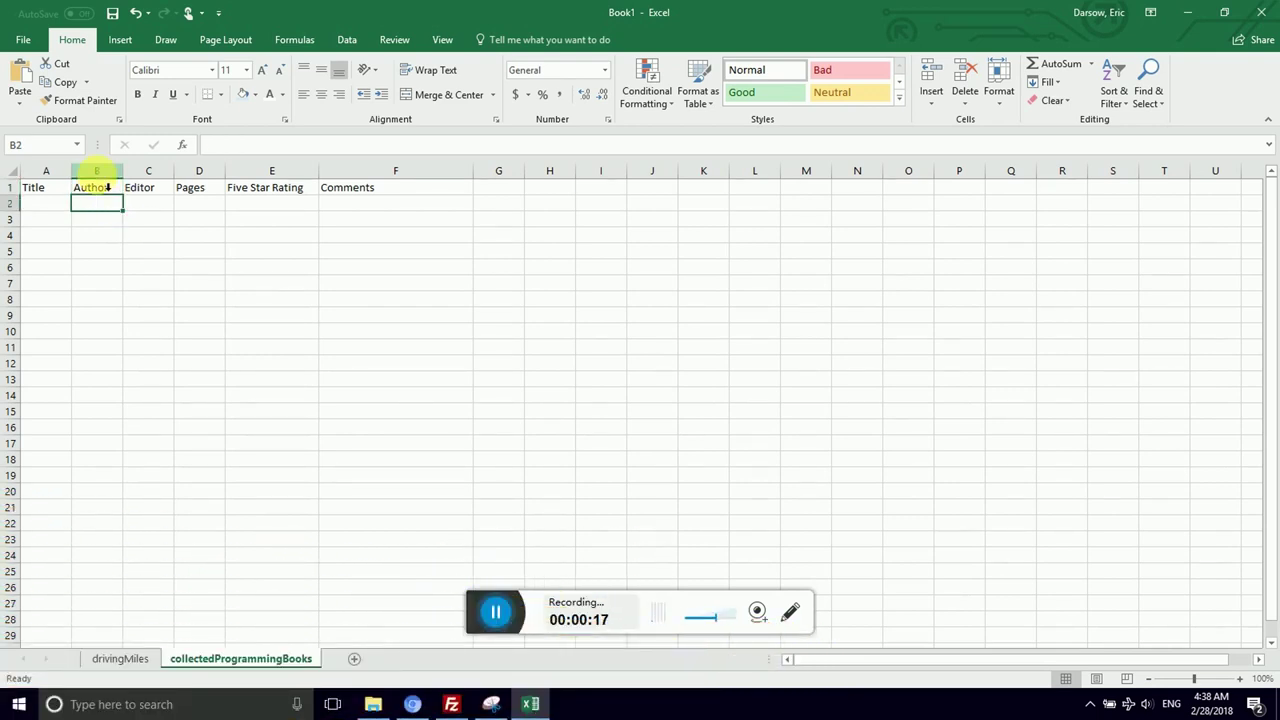
# - Open the Author and Editor header cells for editing, leaving them unchanged
pyautogui.doubleClick(100, 190)
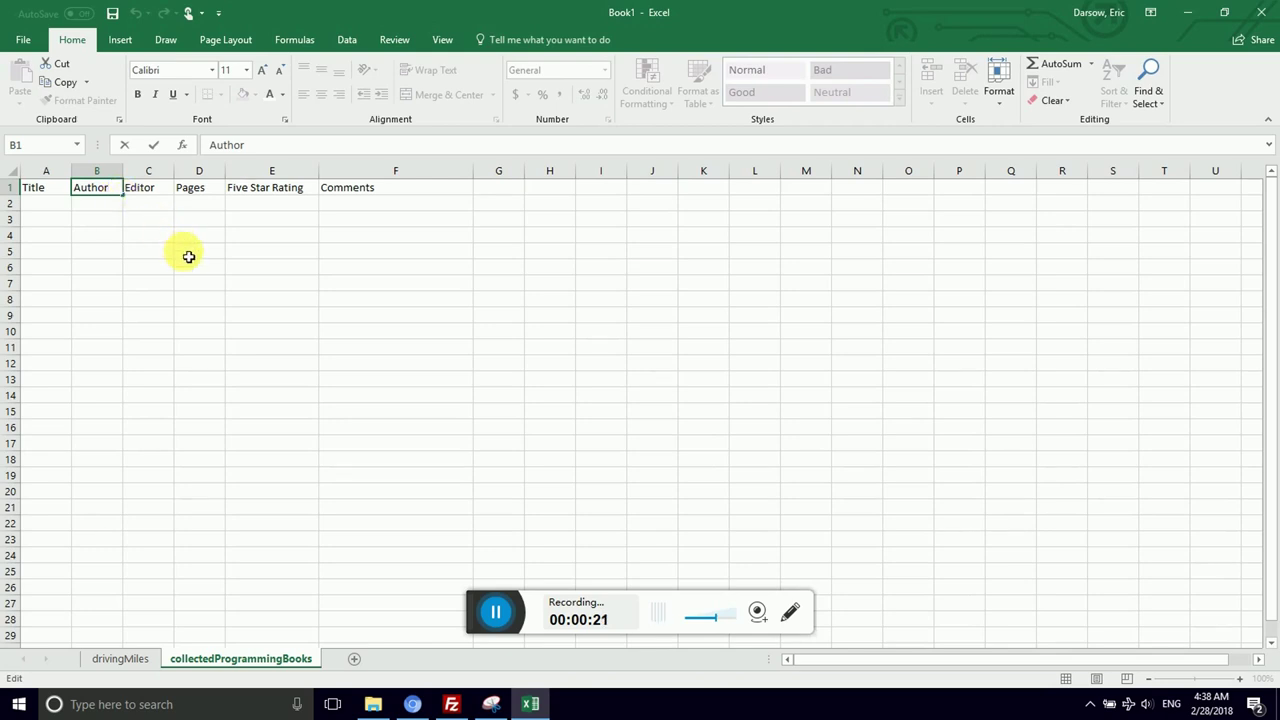
pyautogui.press('Escape')
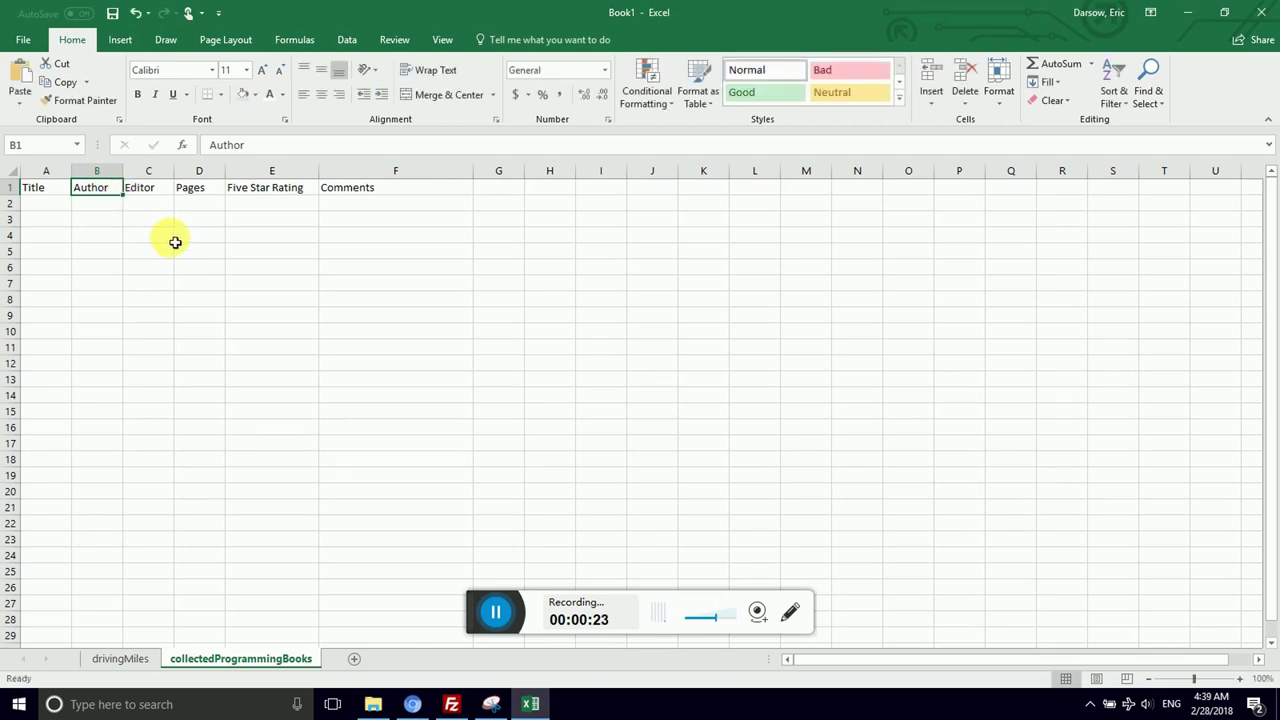
pyautogui.doubleClick(148, 192)
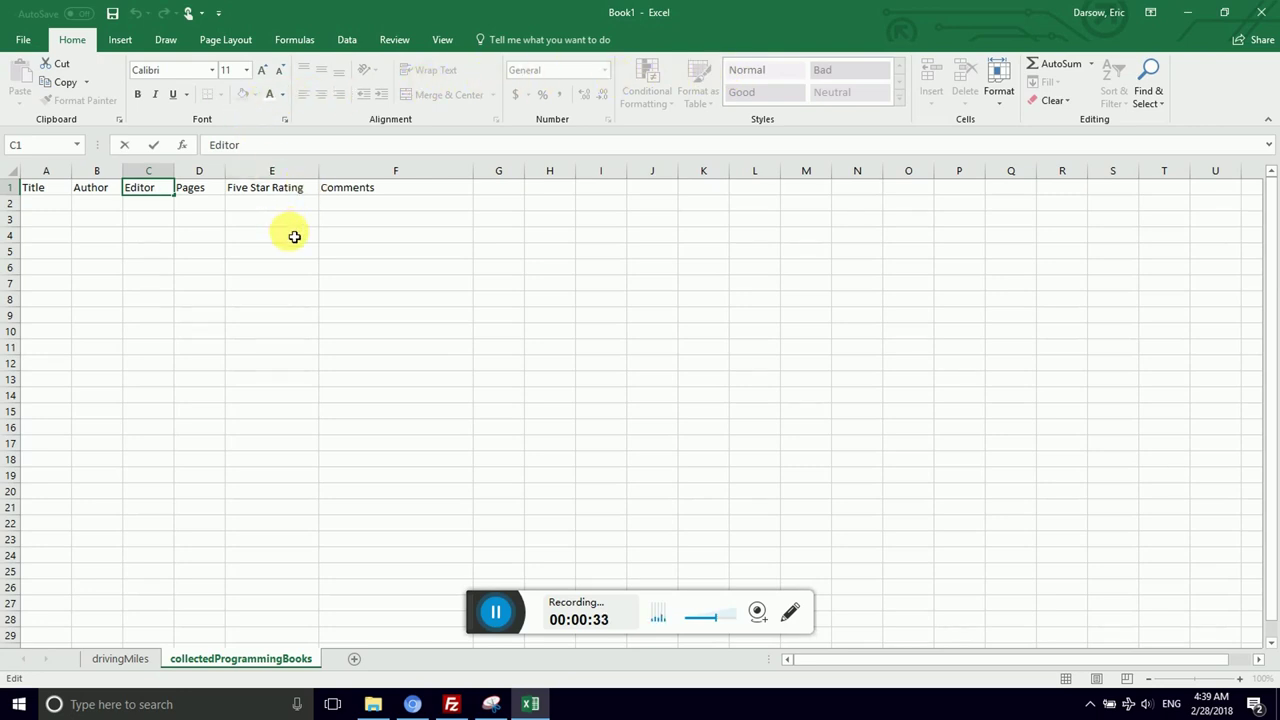
pyautogui.press('Return')
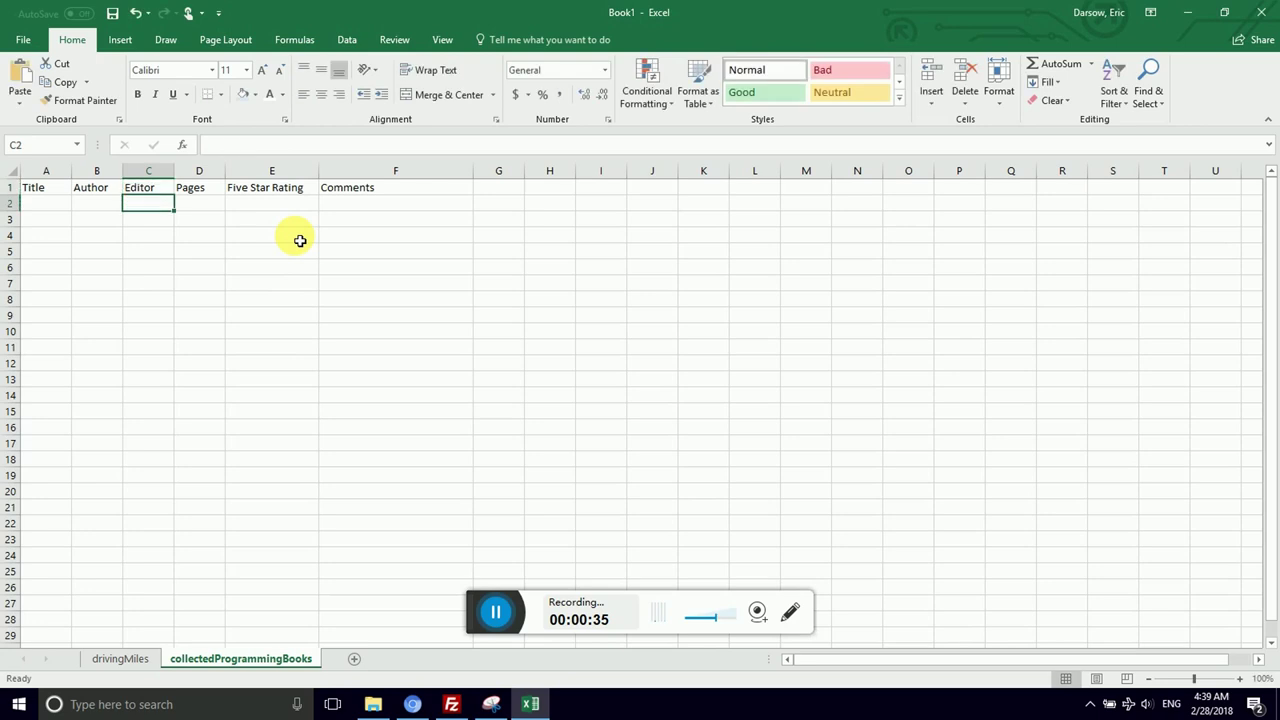
pyautogui.press('Home')
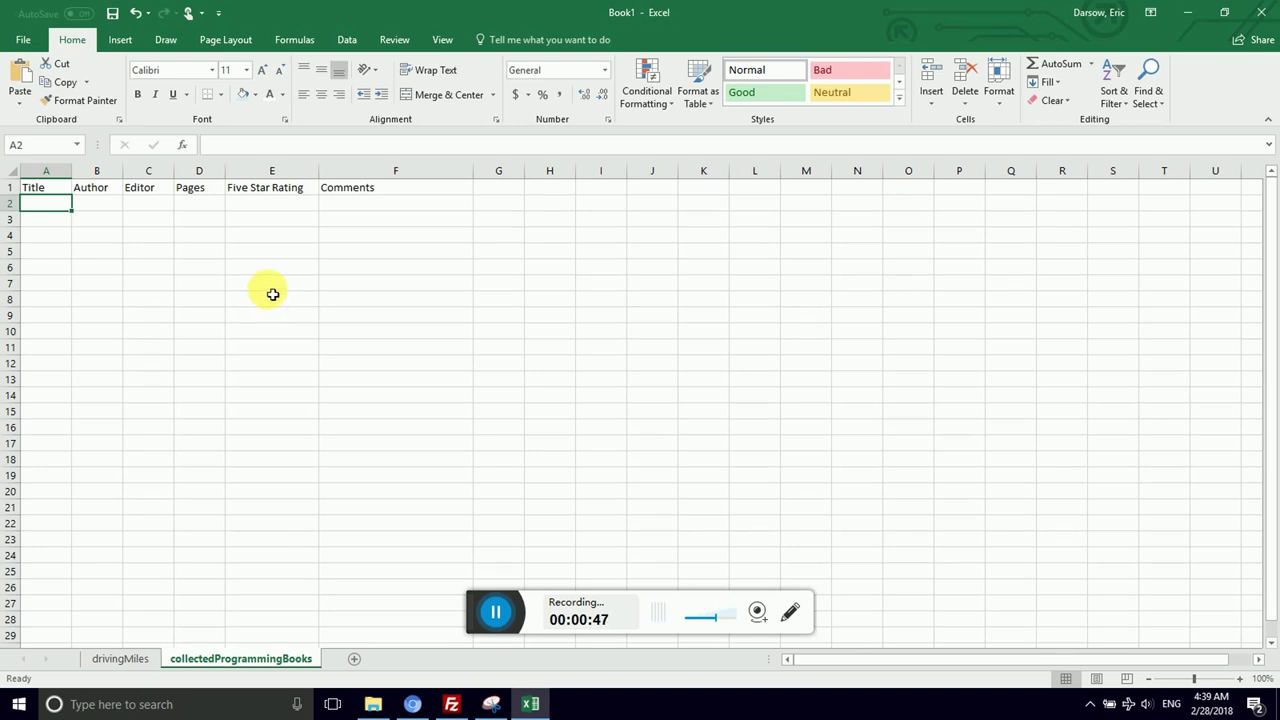
# - Widen the Title column A to about 141 pixels
pyautogui.click(158, 207)
pyautogui.click(100, 206)
pyautogui.click(40, 207)
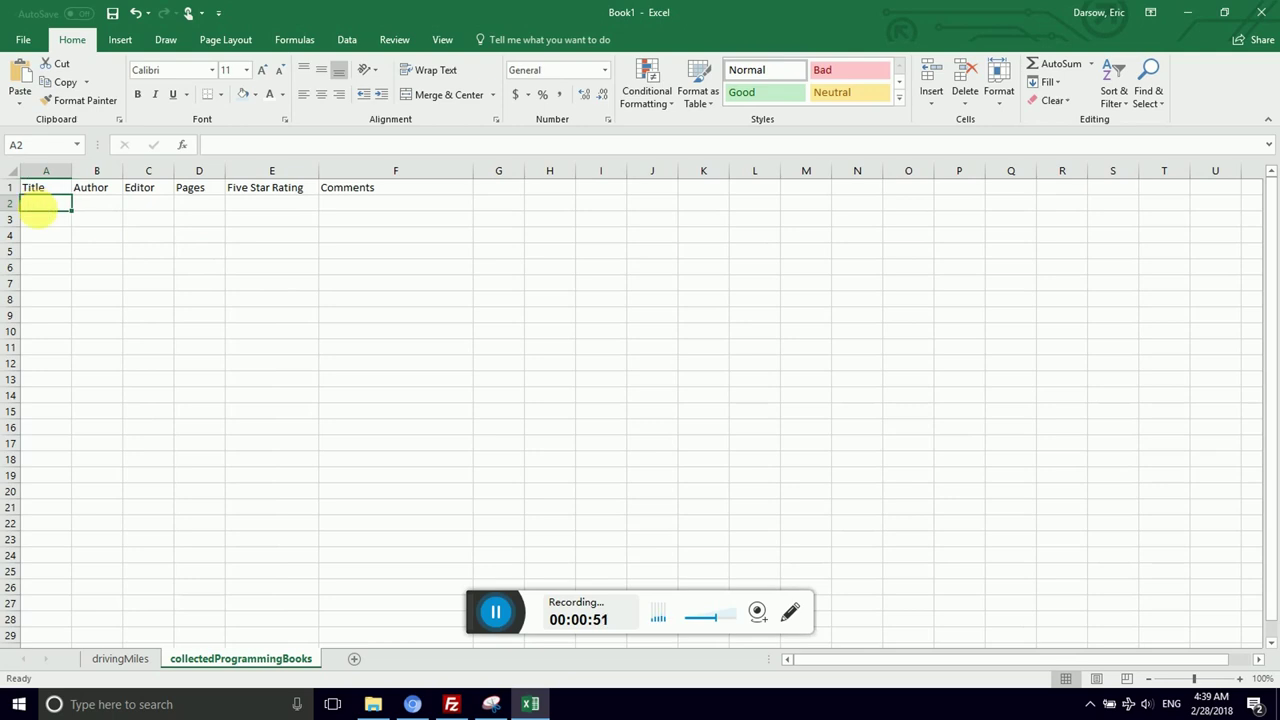
pyautogui.click(52, 192)
pyautogui.press('Return')
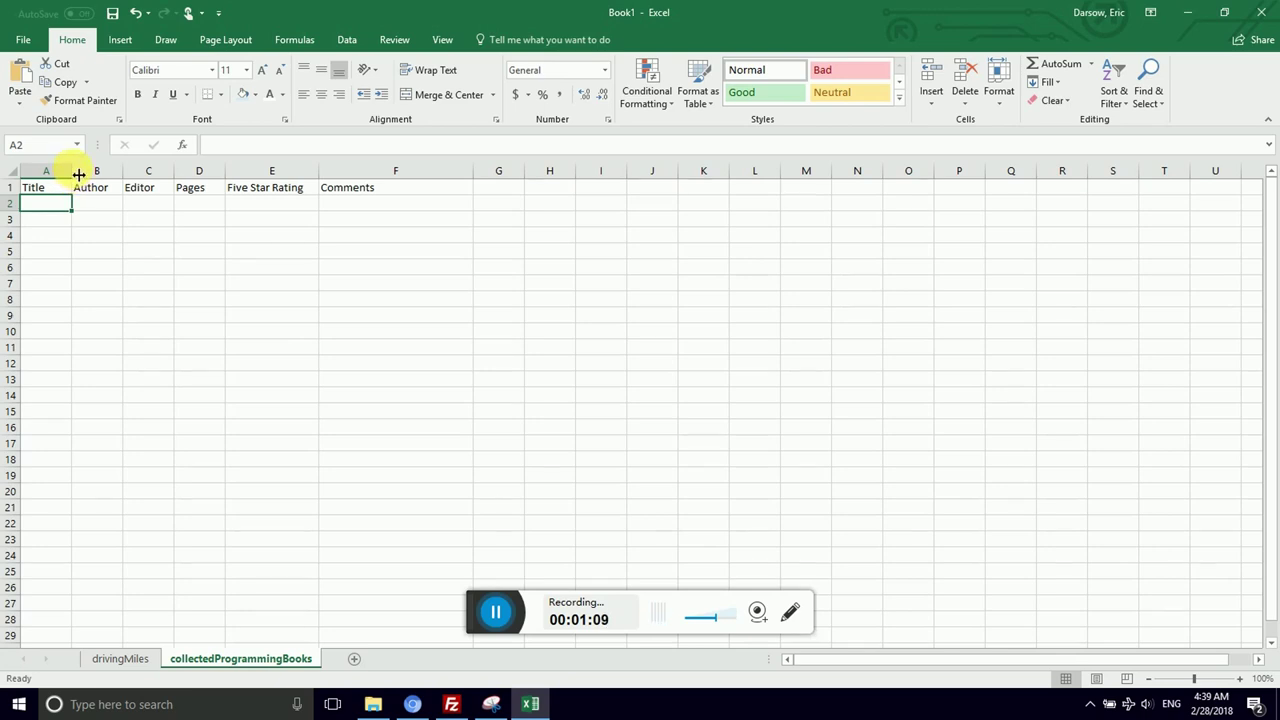
pyautogui.moveTo(78, 175); pyautogui.dragTo(334, 174)
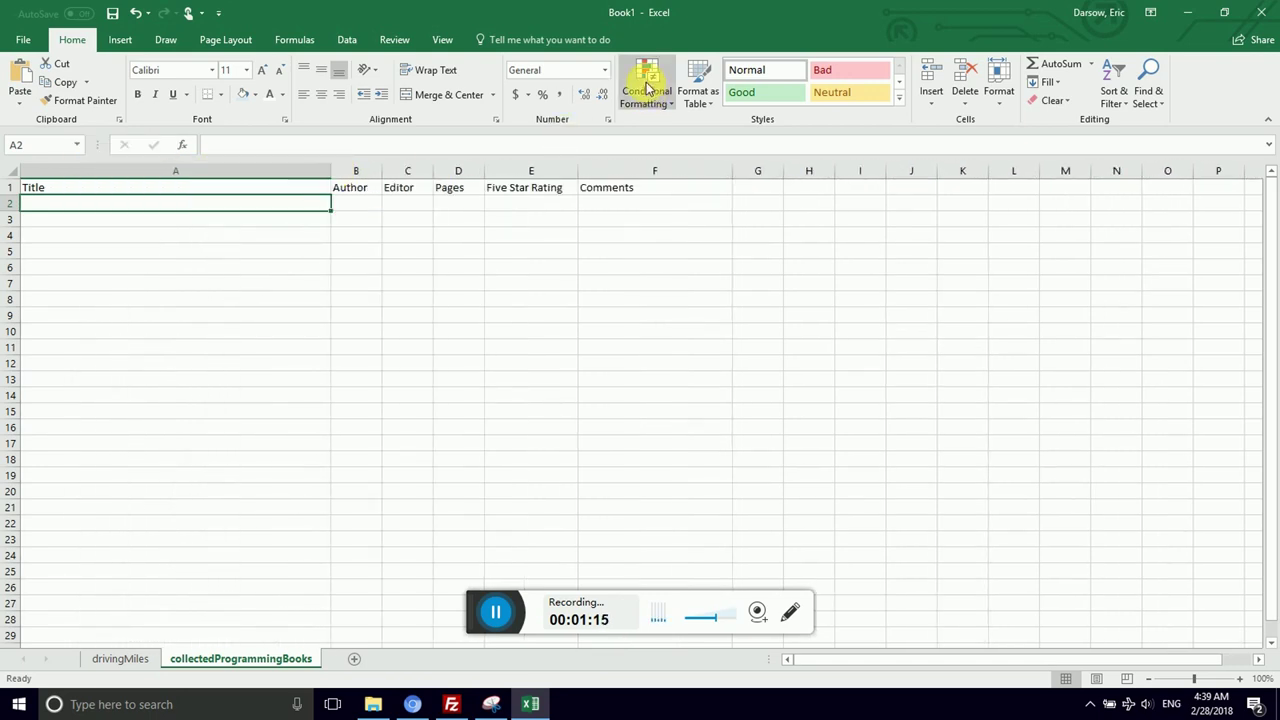
# - Zoom the sheet to 200% and widen the Author column
pyautogui.click(443, 39)
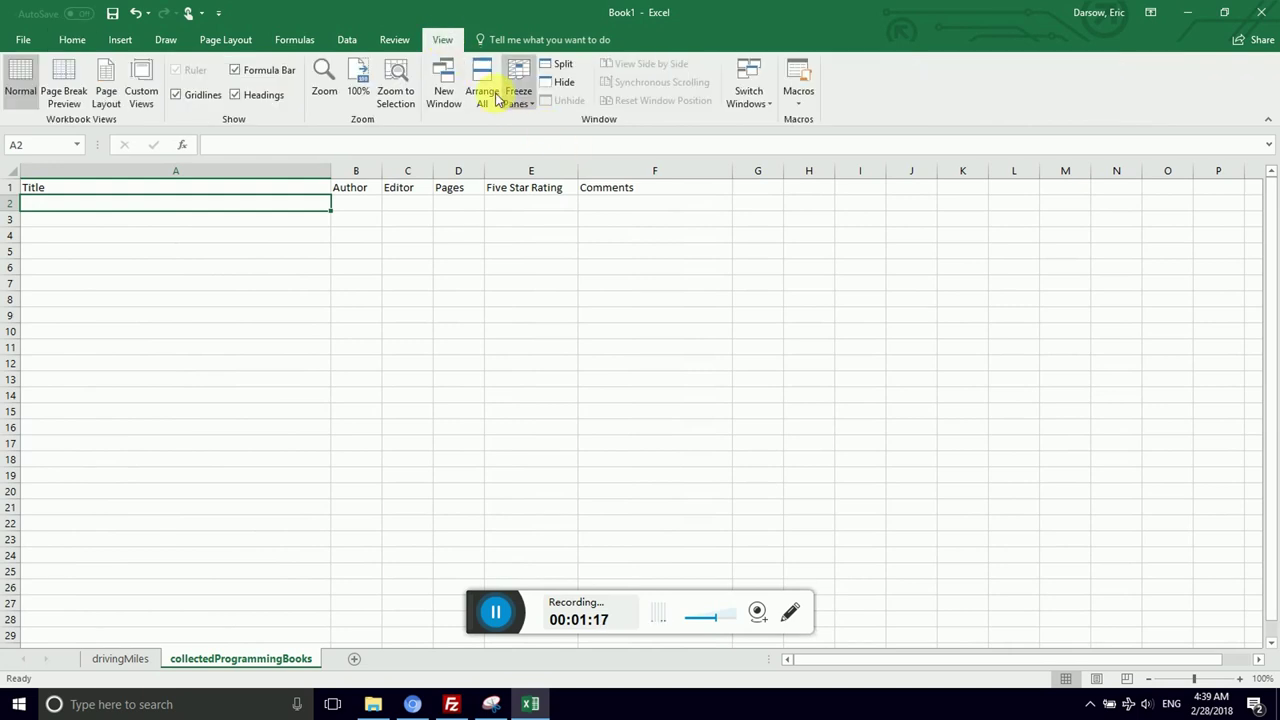
pyautogui.click(325, 95)
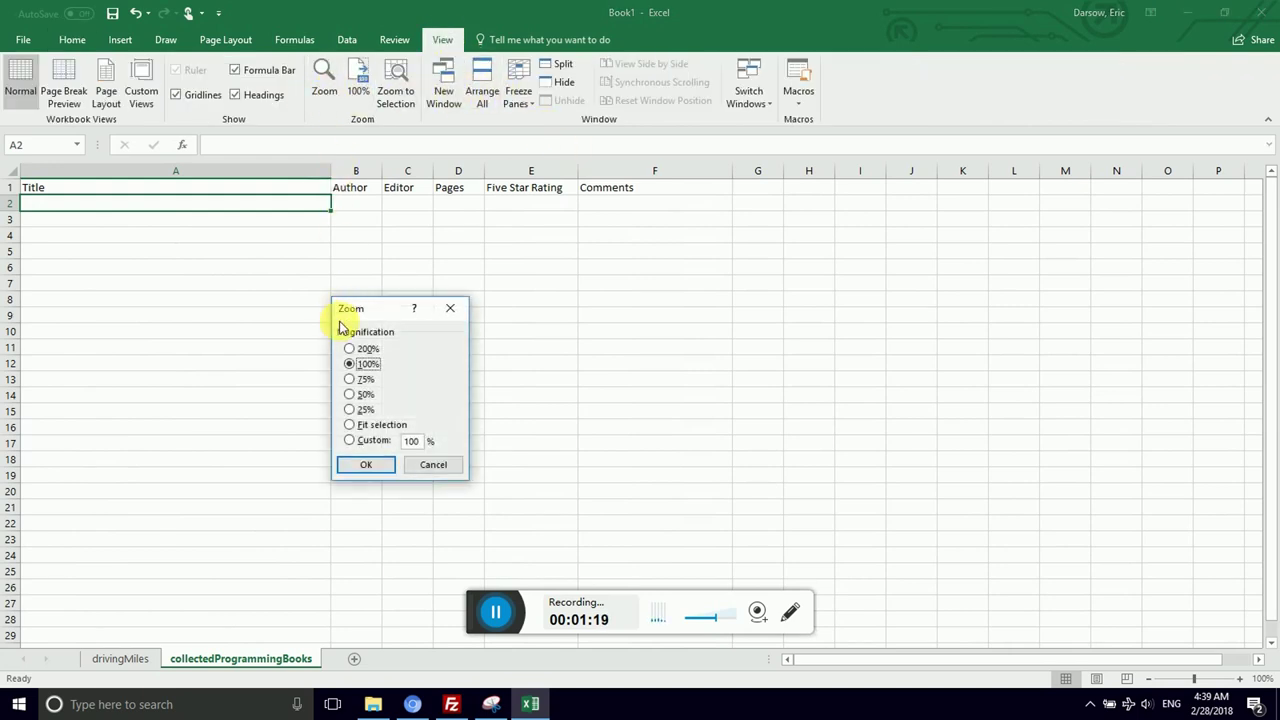
pyautogui.click(366, 349)
pyautogui.click(367, 464)
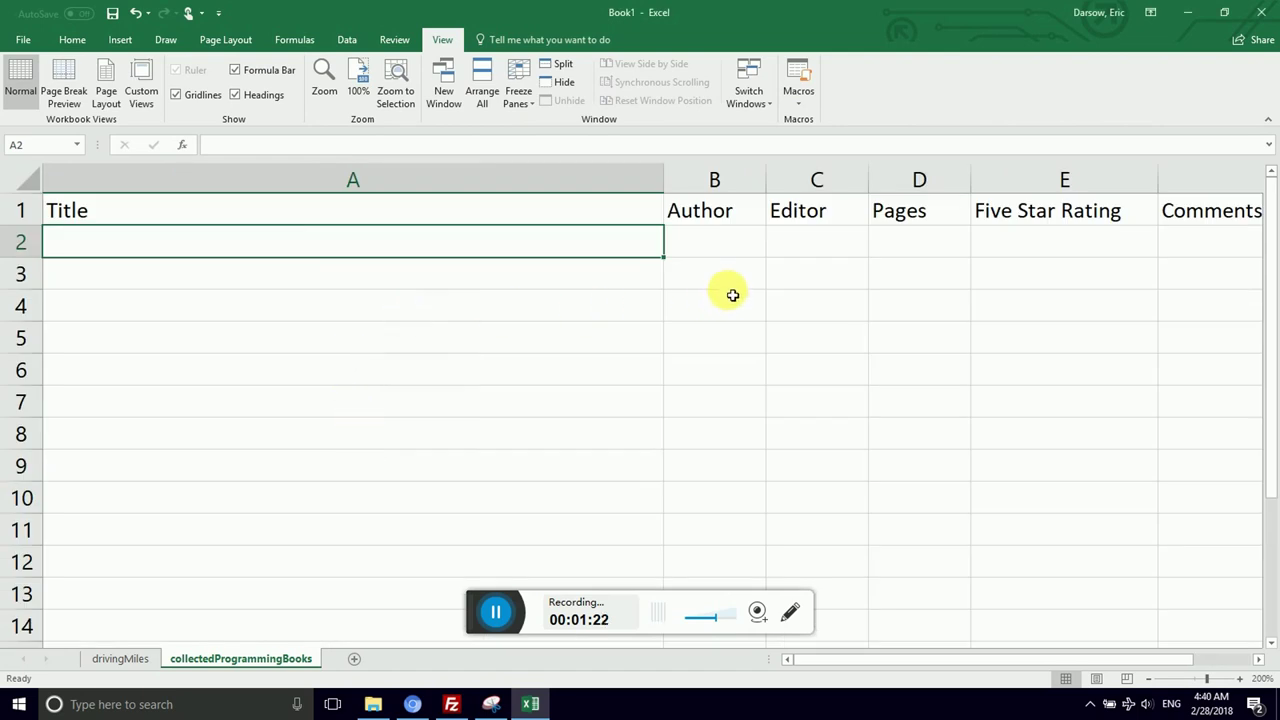
pyautogui.click(702, 240)
pyautogui.moveTo(766, 180); pyautogui.dragTo(893, 180)
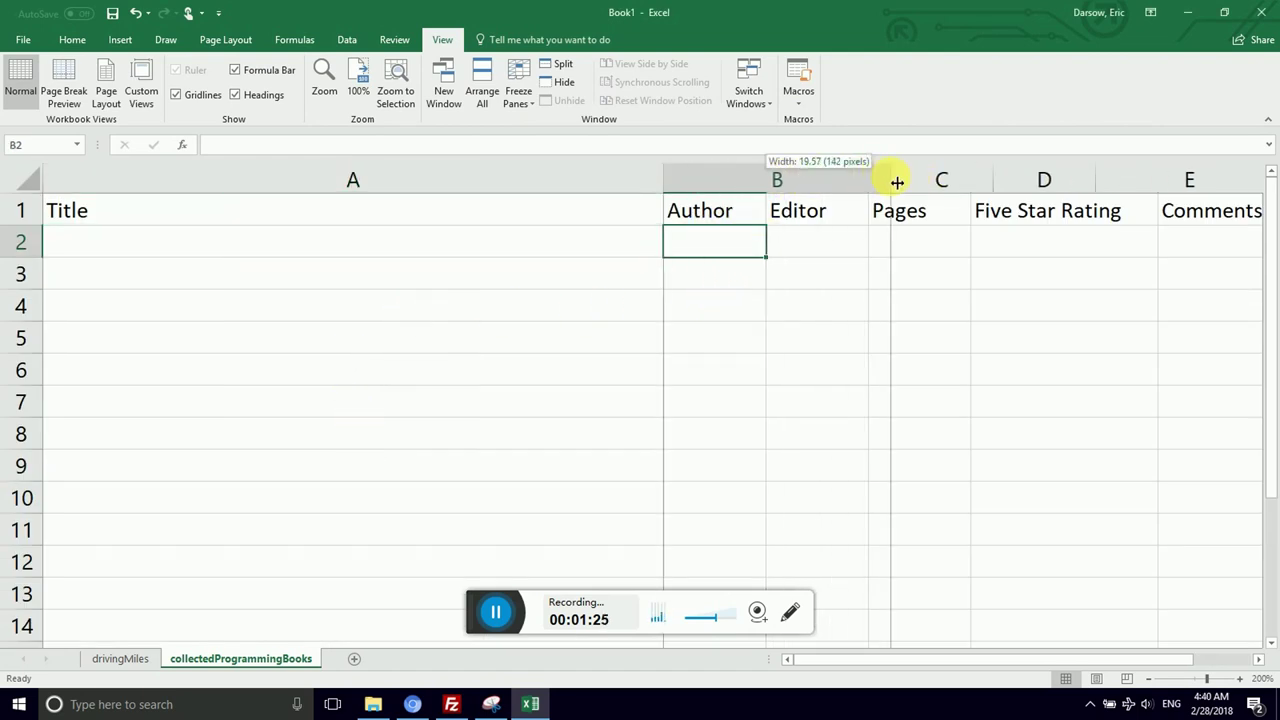
# - Replace the Editor header in C1 with 'Press'
pyautogui.click(942, 208)
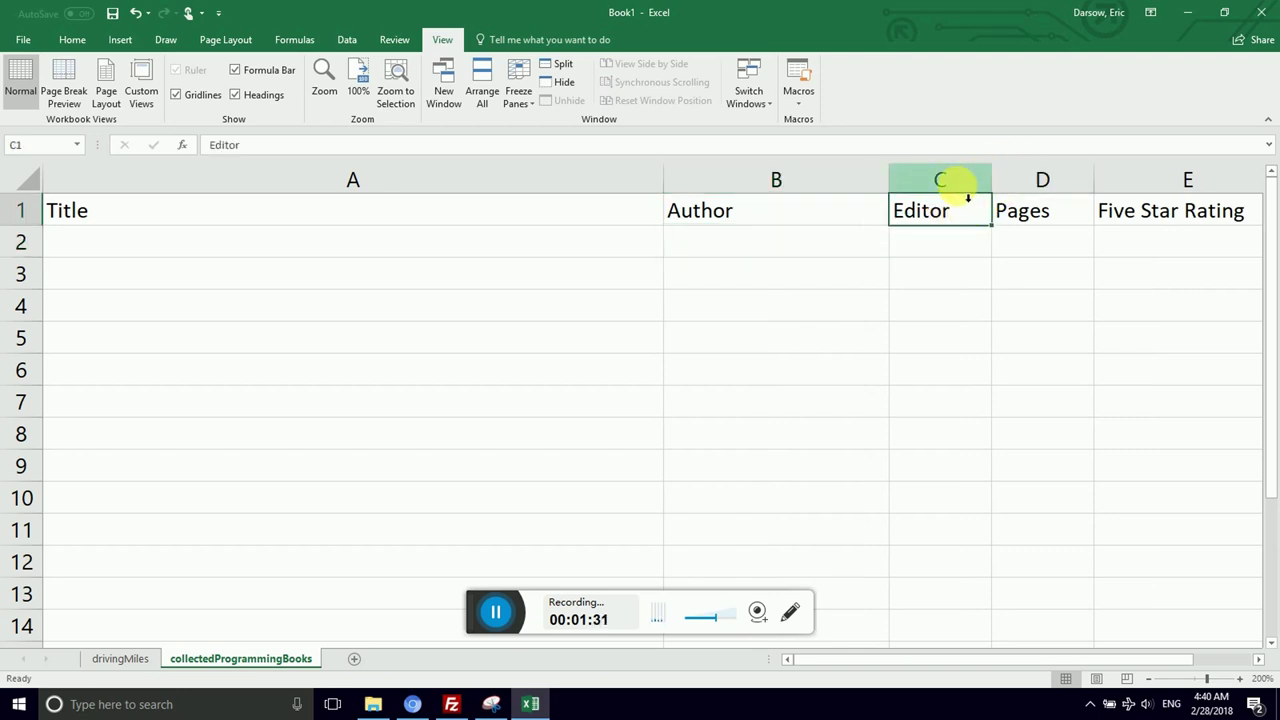
pyautogui.press('F2')
pyautogui.press('BackSpace')
pyautogui.press('BackSpace')
pyautogui.press('BackSpace')
pyautogui.press('BackSpace')
pyautogui.press('BackSpace')
pyautogui.press('BackSpace')
pyautogui.write('Pre')
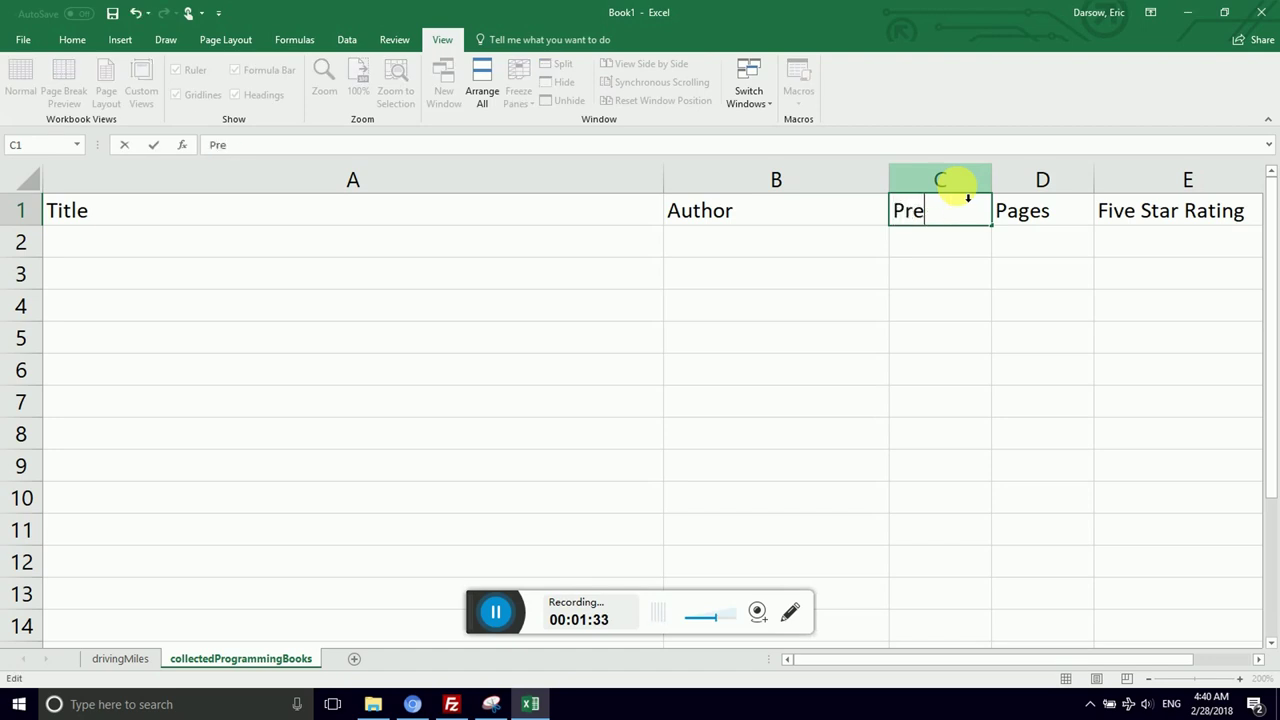
pyautogui.write('ss')
pyautogui.press('Return')
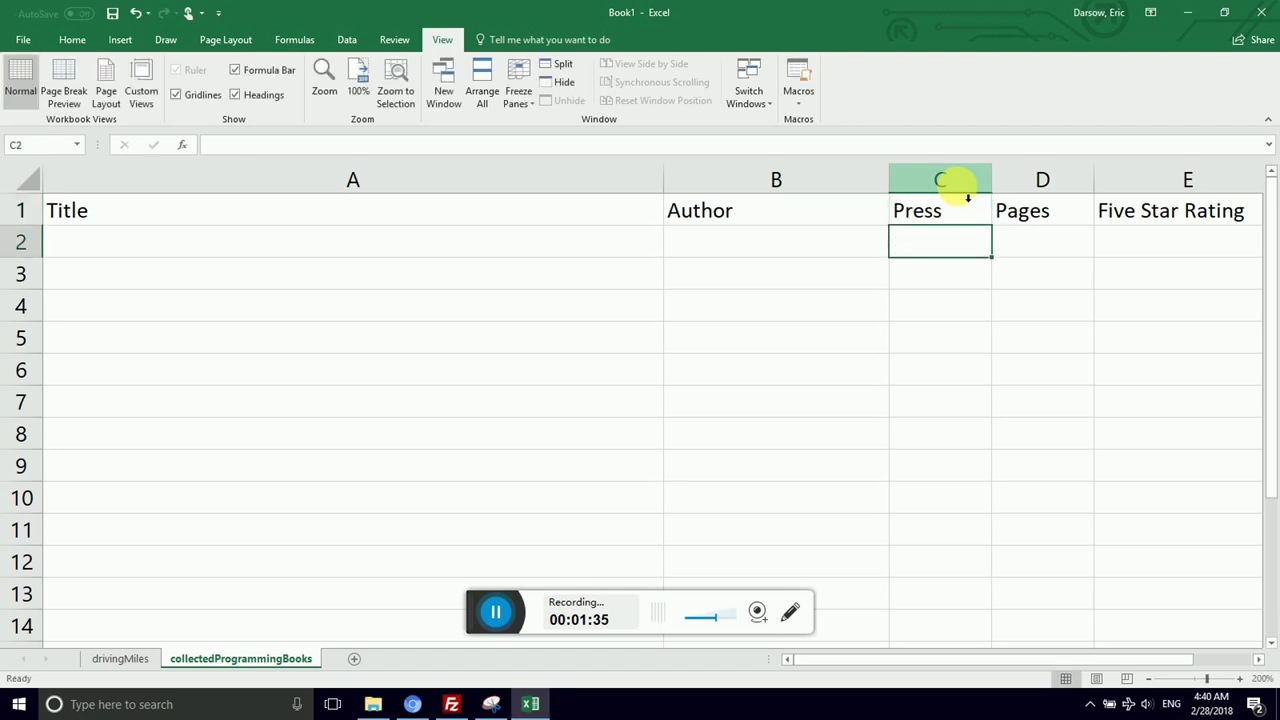
# - Review the headers across row 1, then move to cell A2 under Title
pyautogui.press('Right')
pyautogui.press('Right')
pyautogui.press('Left')
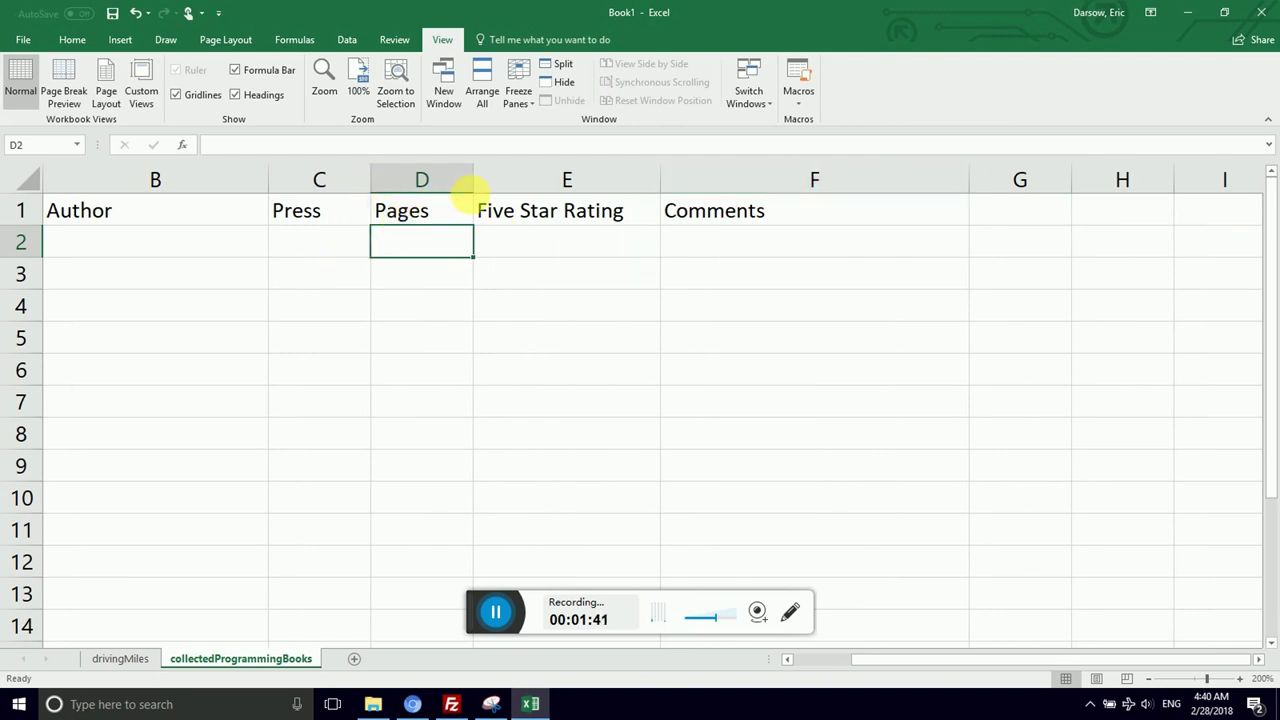
pyautogui.click(505, 212)
pyautogui.click(731, 209)
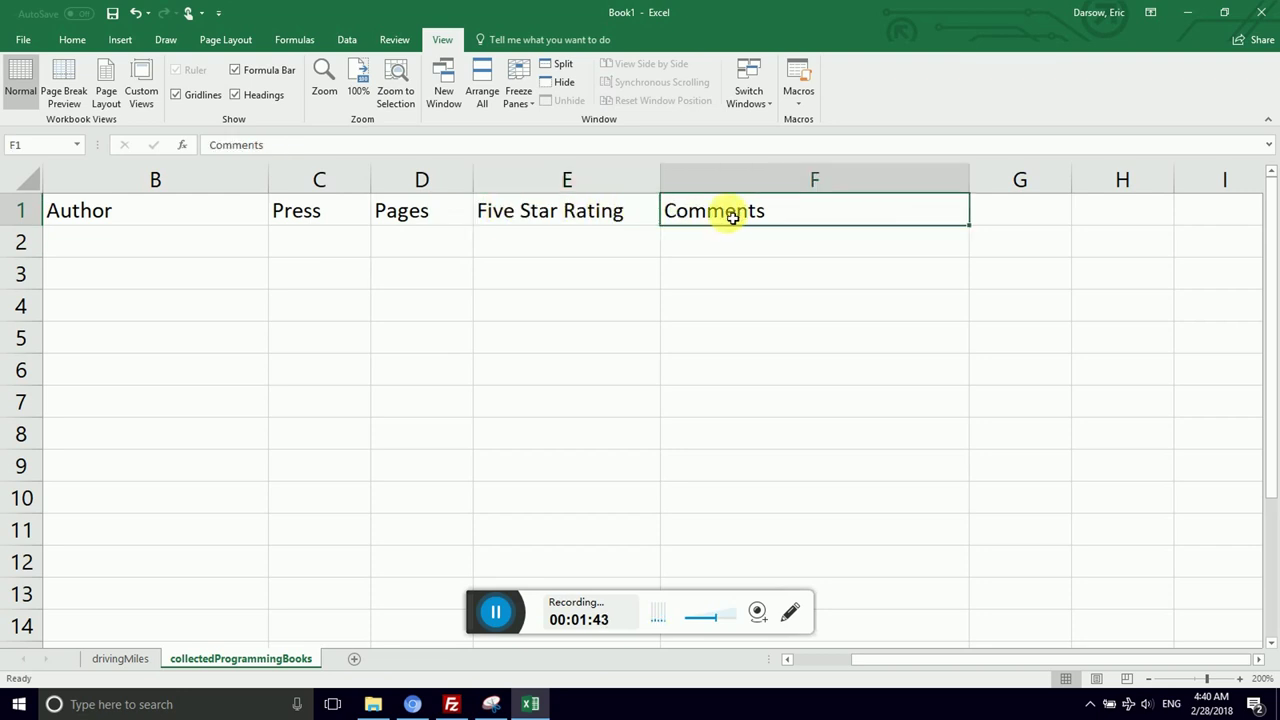
pyautogui.press('Left')
pyautogui.press('Left')
pyautogui.press('Left')
pyautogui.press('Left')
pyautogui.press('Left')
pyautogui.press('Right')
pyautogui.press('Right')
pyautogui.press('Right')
pyautogui.press('Right')
pyautogui.press('Right')
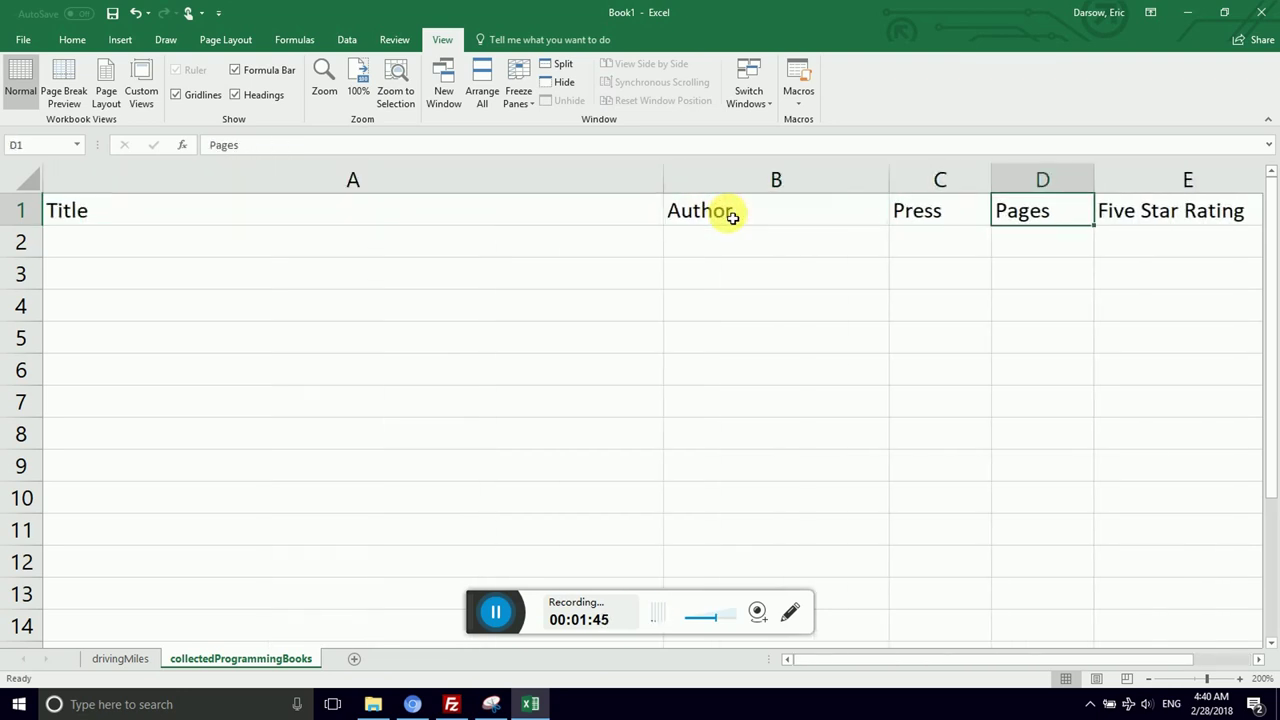
pyautogui.press('Left')
pyautogui.press('Left')
pyautogui.press('Left')
pyautogui.press('Left')
pyautogui.press('Left')
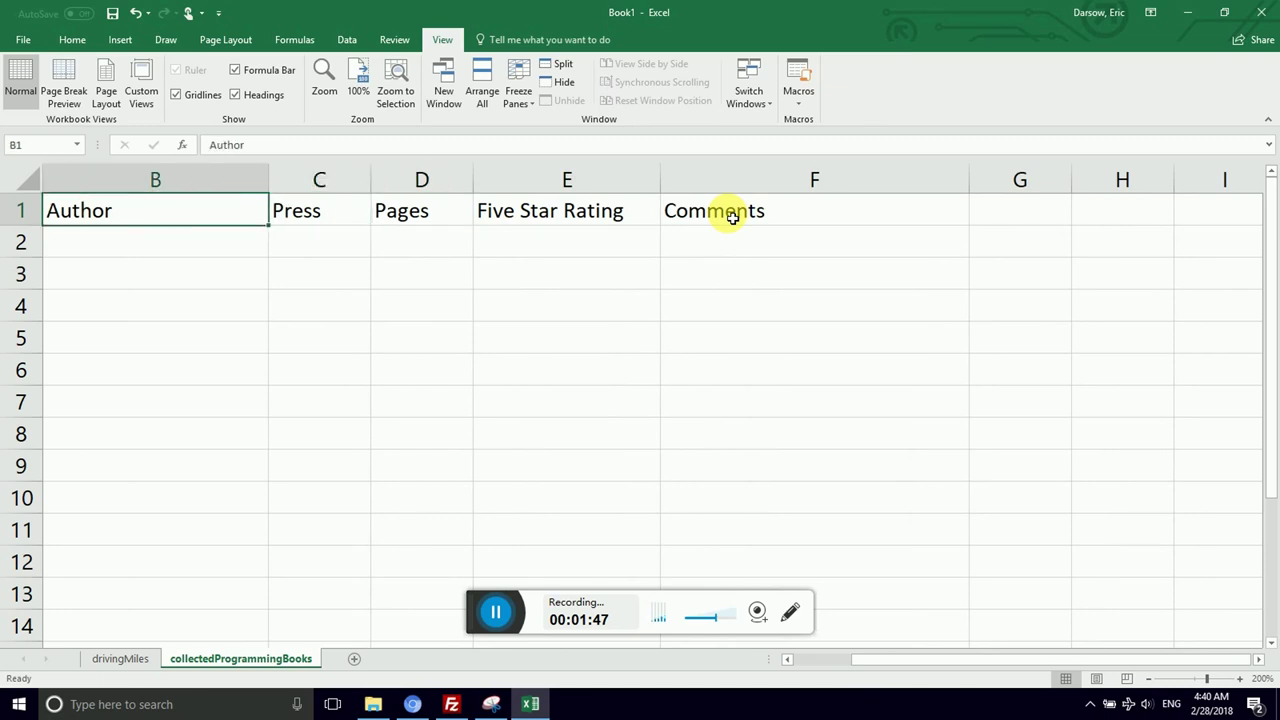
pyautogui.press('Down')
# - Enter the title 'Java: A Beginner's Guid' in A2 and the author's surname in B2
pyautogui.write('J')
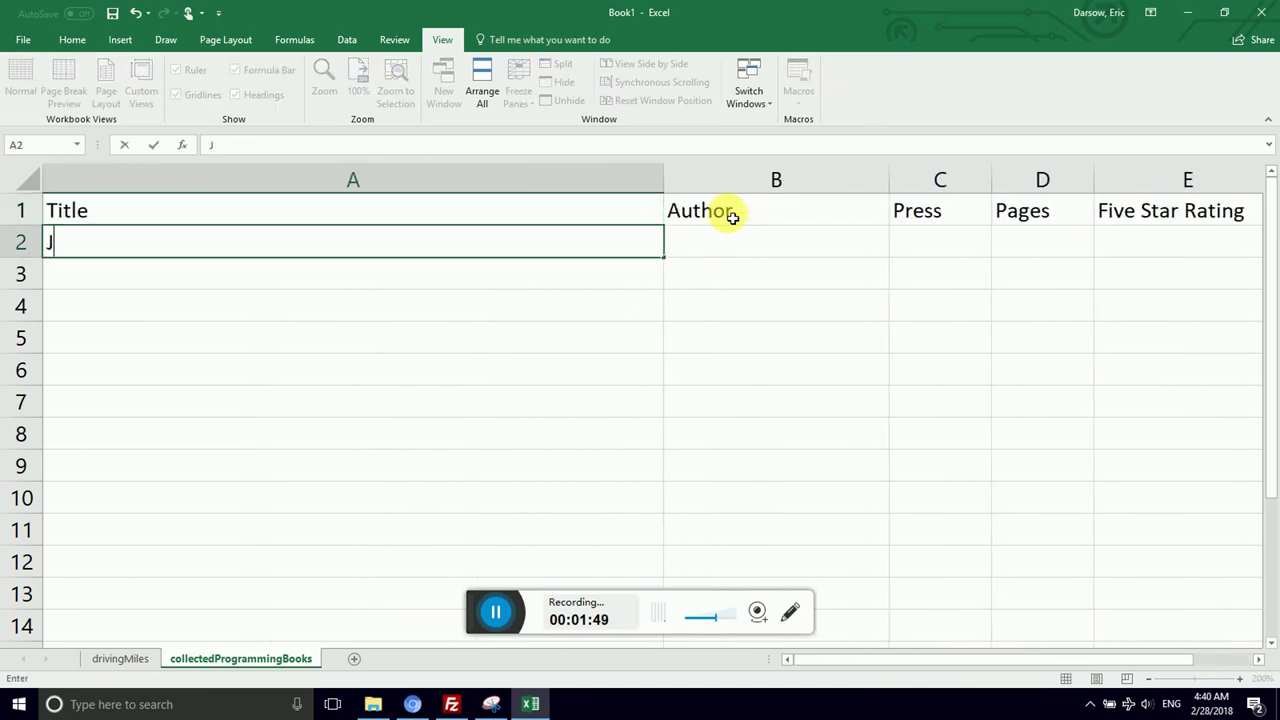
pyautogui.write('ava: A G')
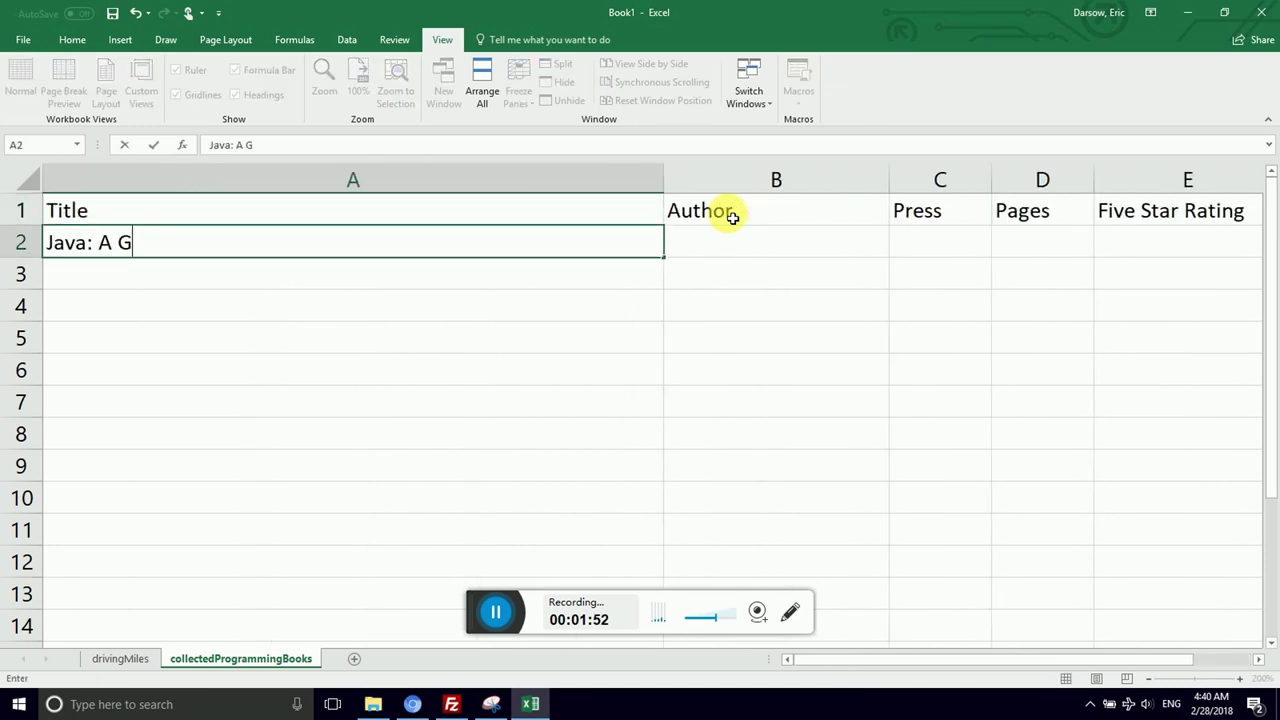
pyautogui.press('BackSpace')
pyautogui.write("Beginner's Guid")
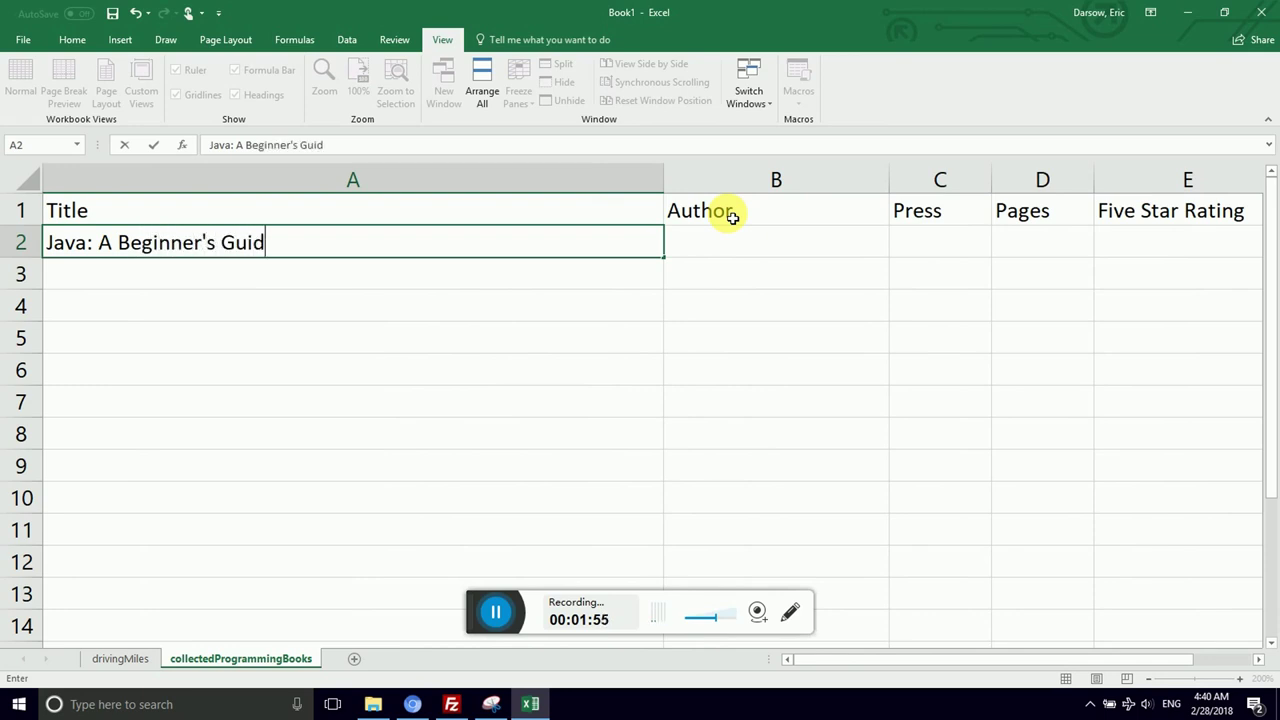
pyautogui.press('Tab')
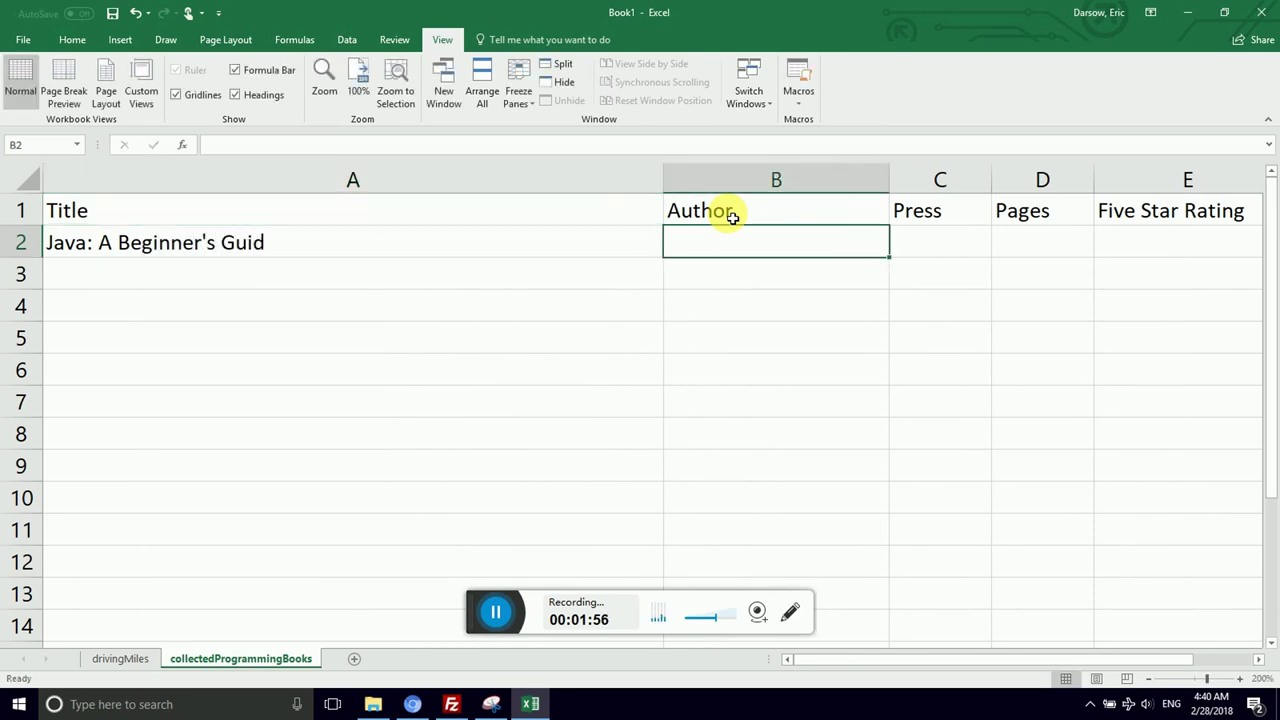
pyautogui.write('Schildt')
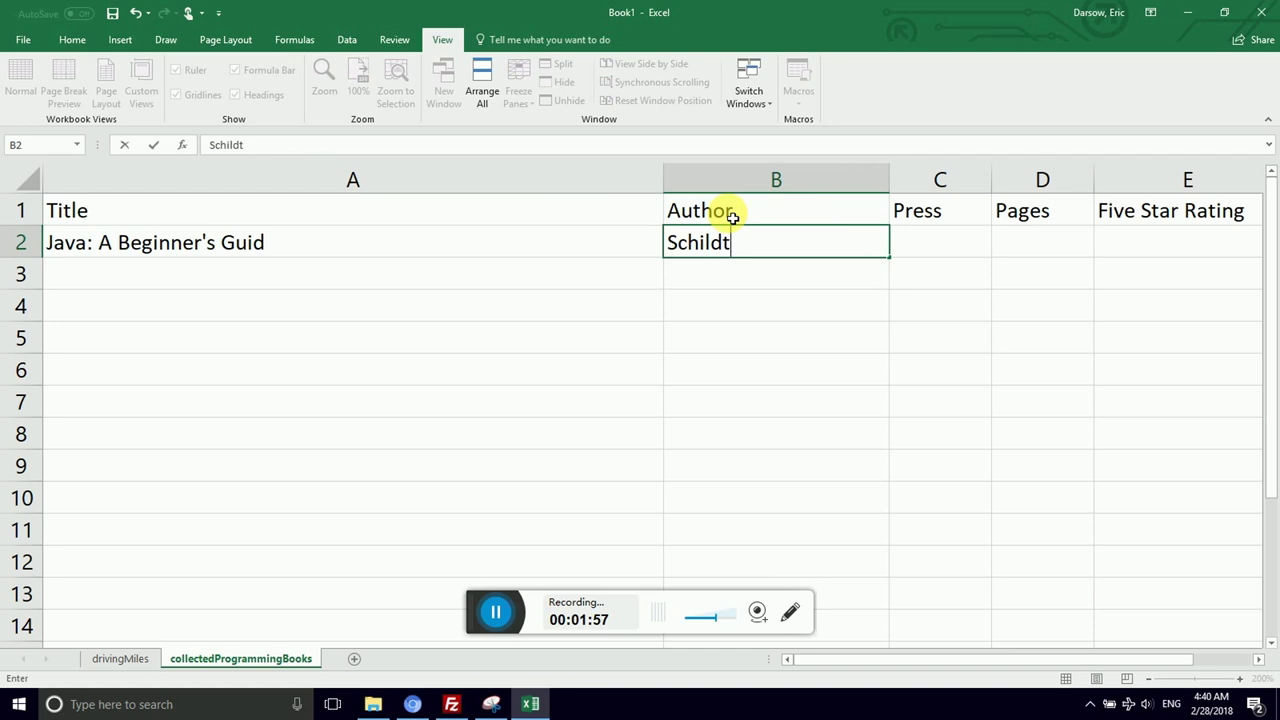
pyautogui.press('Tab')
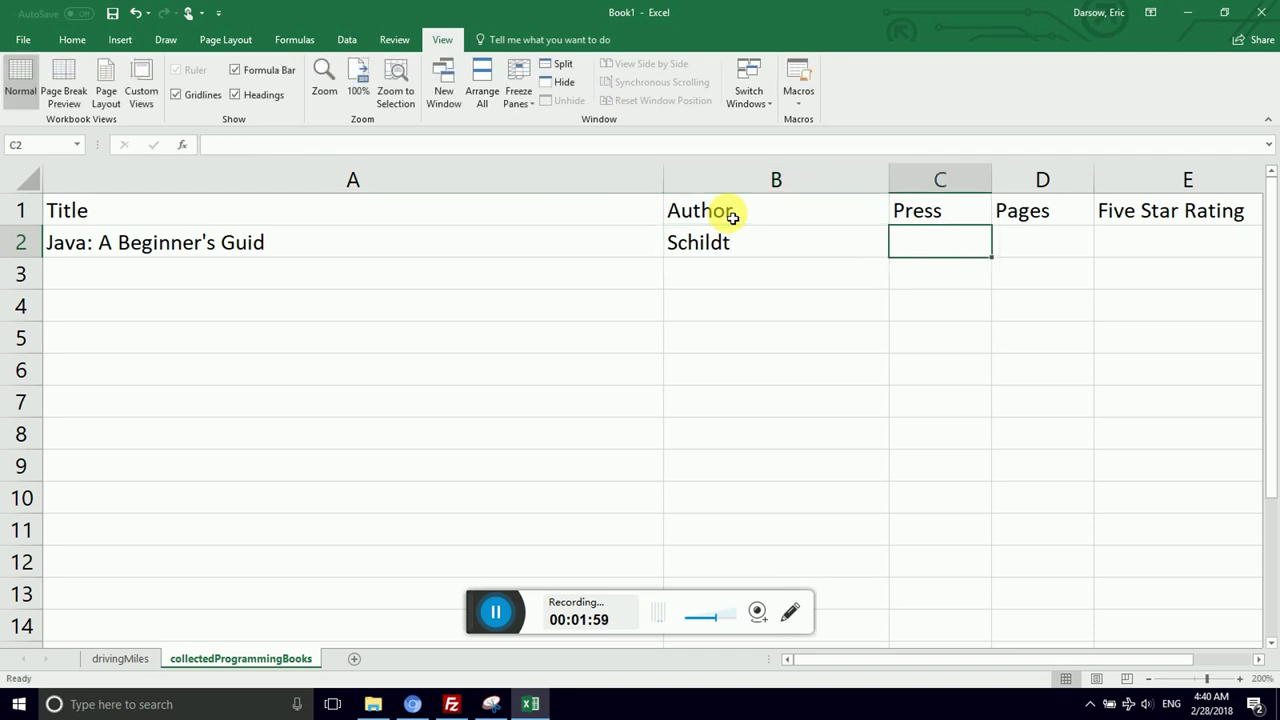
# - Enter 'Oracle Press' in C2 and widen column C so it fits
pyautogui.write('Oracle Press')
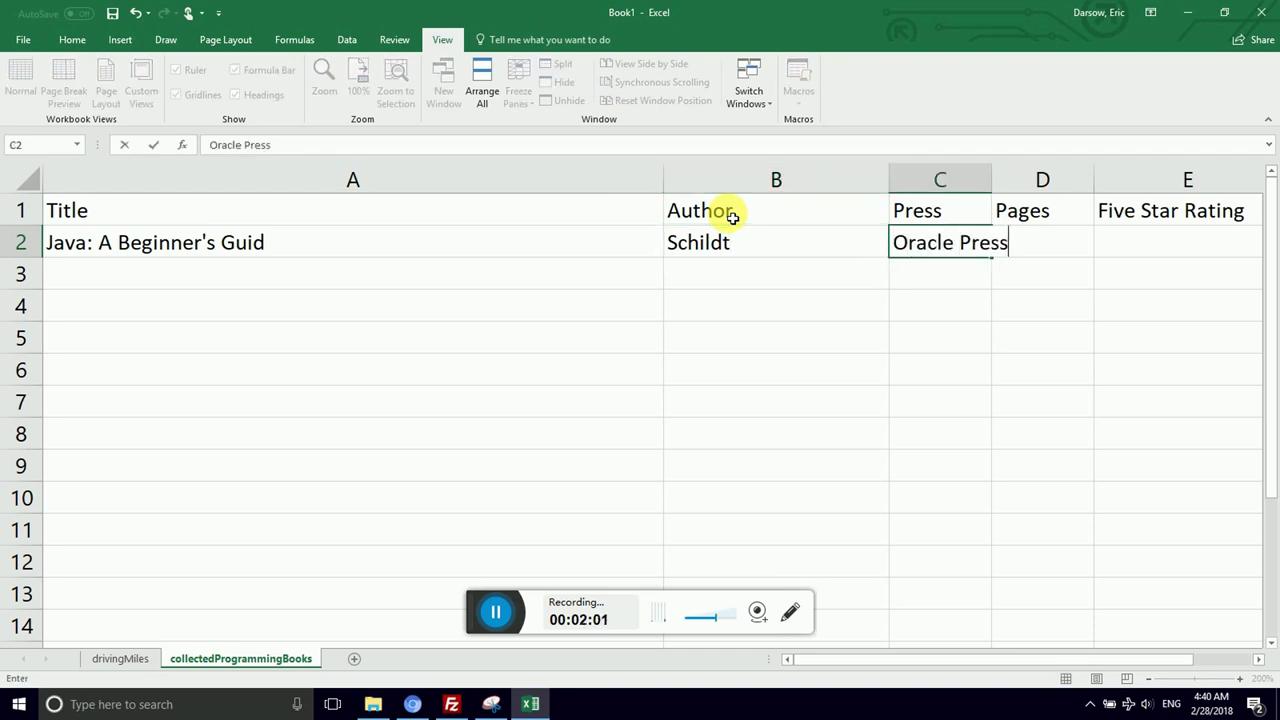
pyautogui.press('Tab')
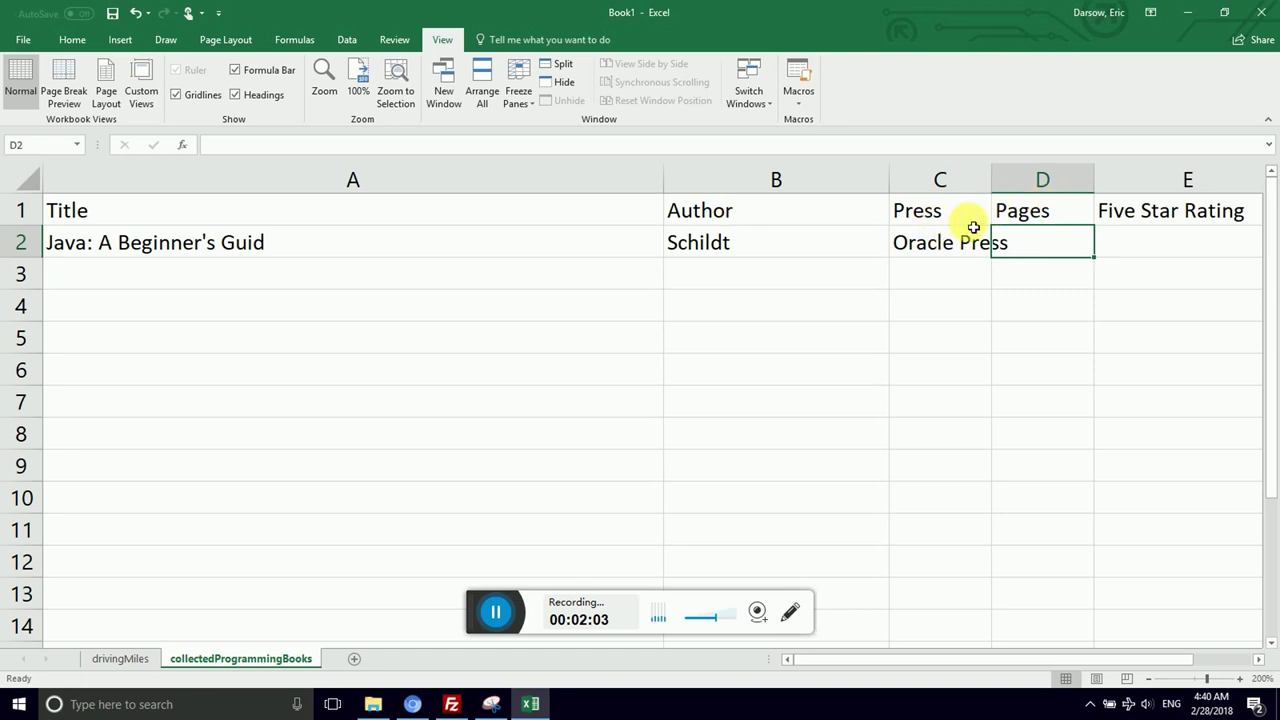
pyautogui.moveTo(1001, 181); pyautogui.dragTo(1091, 177)
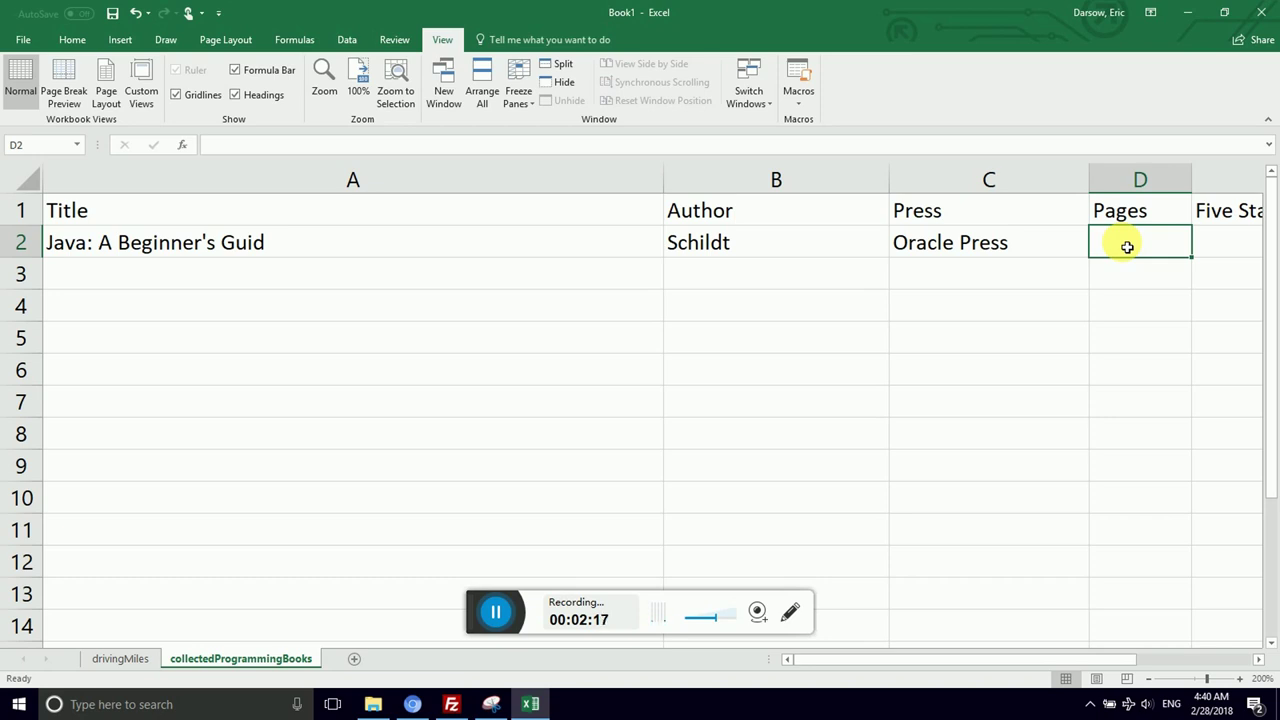
# - Enter 699 pages, rating 4 and comment 'Would get 5 if for() loops were covered later'
pyautogui.write('699')
pyautogui.press('Tab')
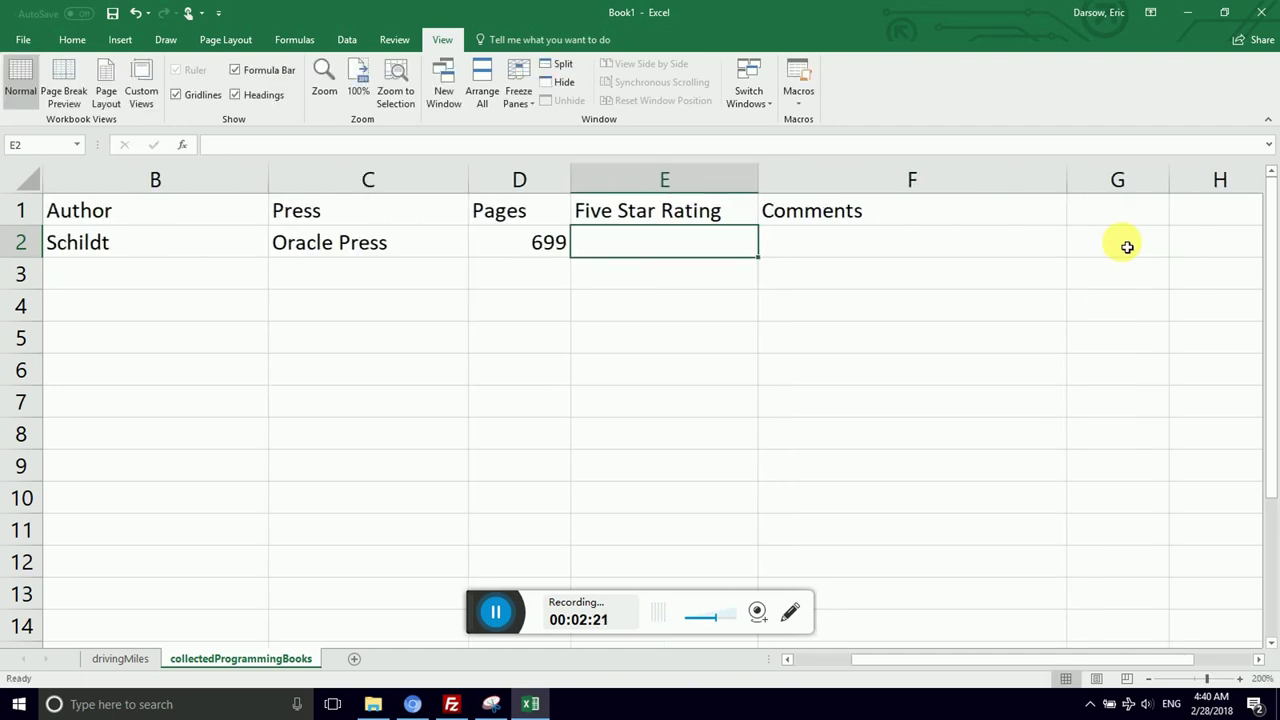
pyautogui.write('4')
pyautogui.press('Tab')
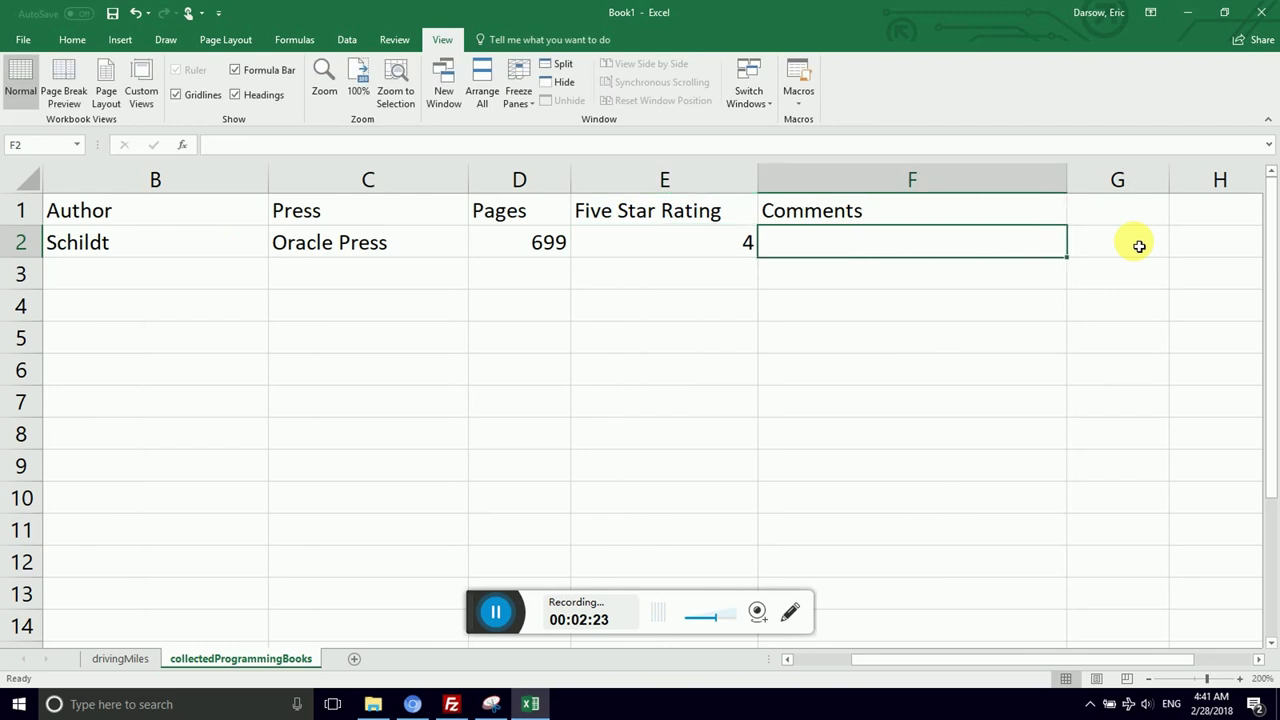
pyautogui.write('Would ')
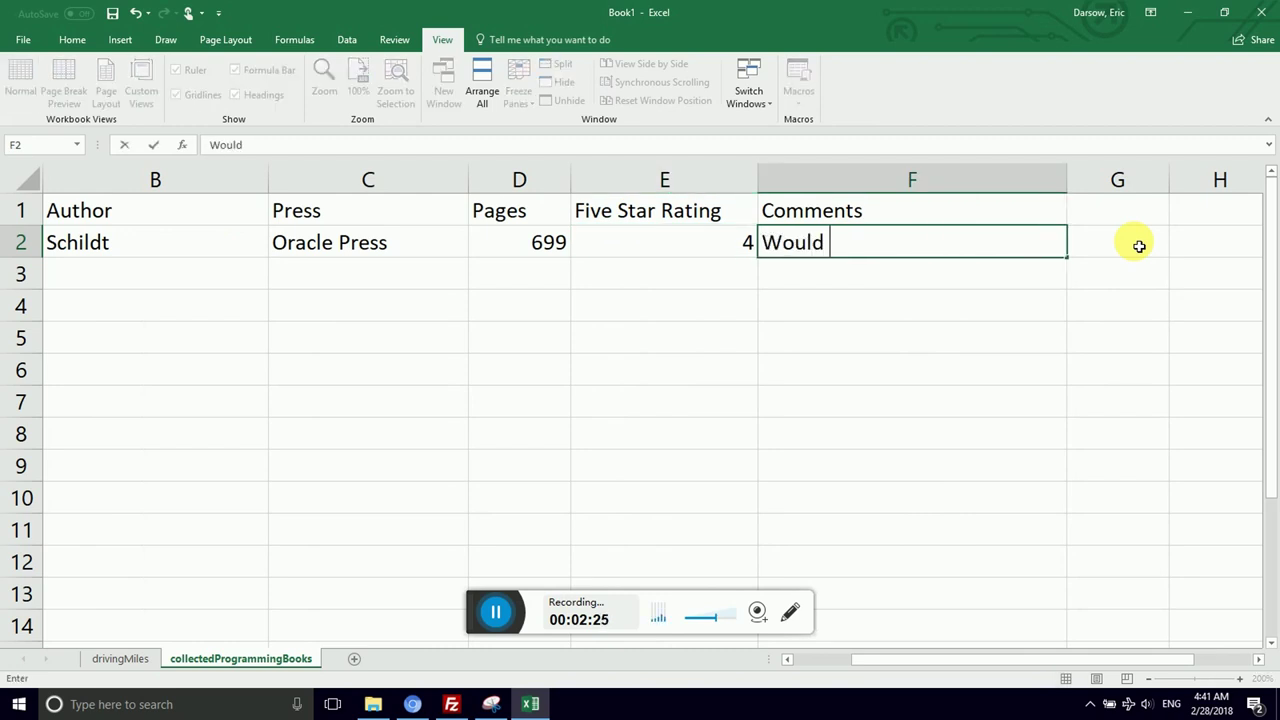
pyautogui.write('get 5 if f')
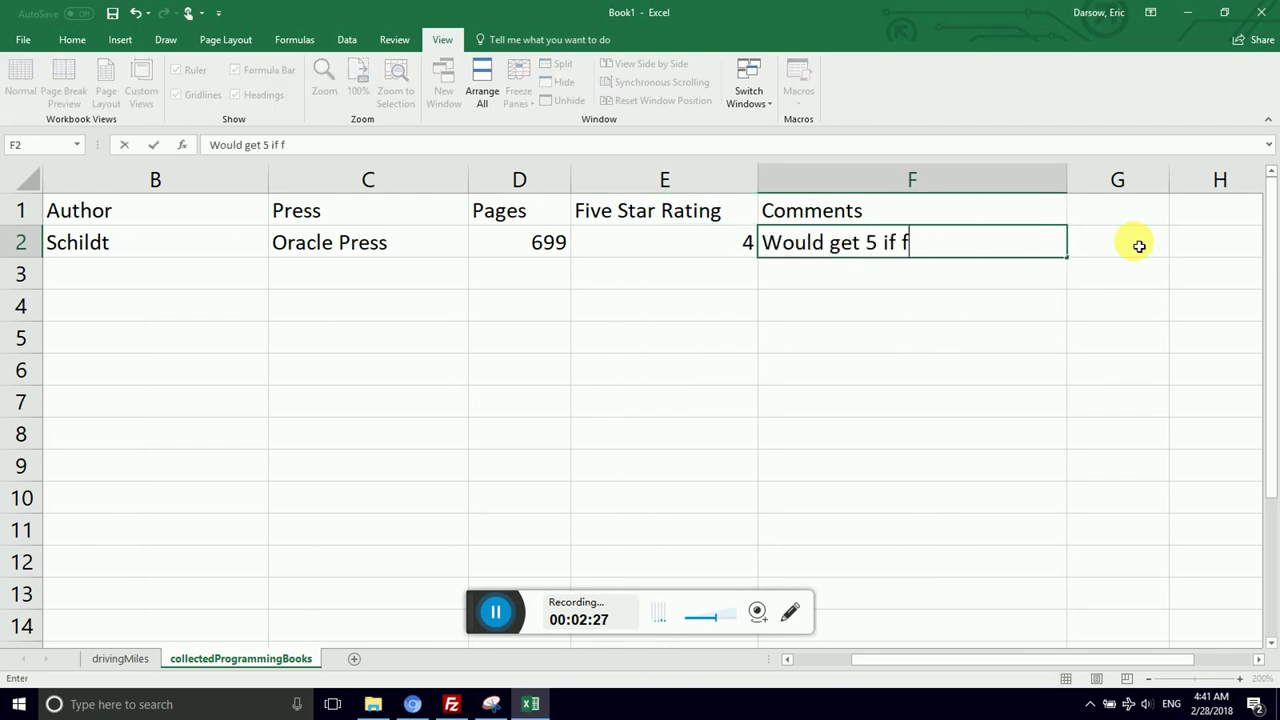
pyautogui.write('or() loops were ')
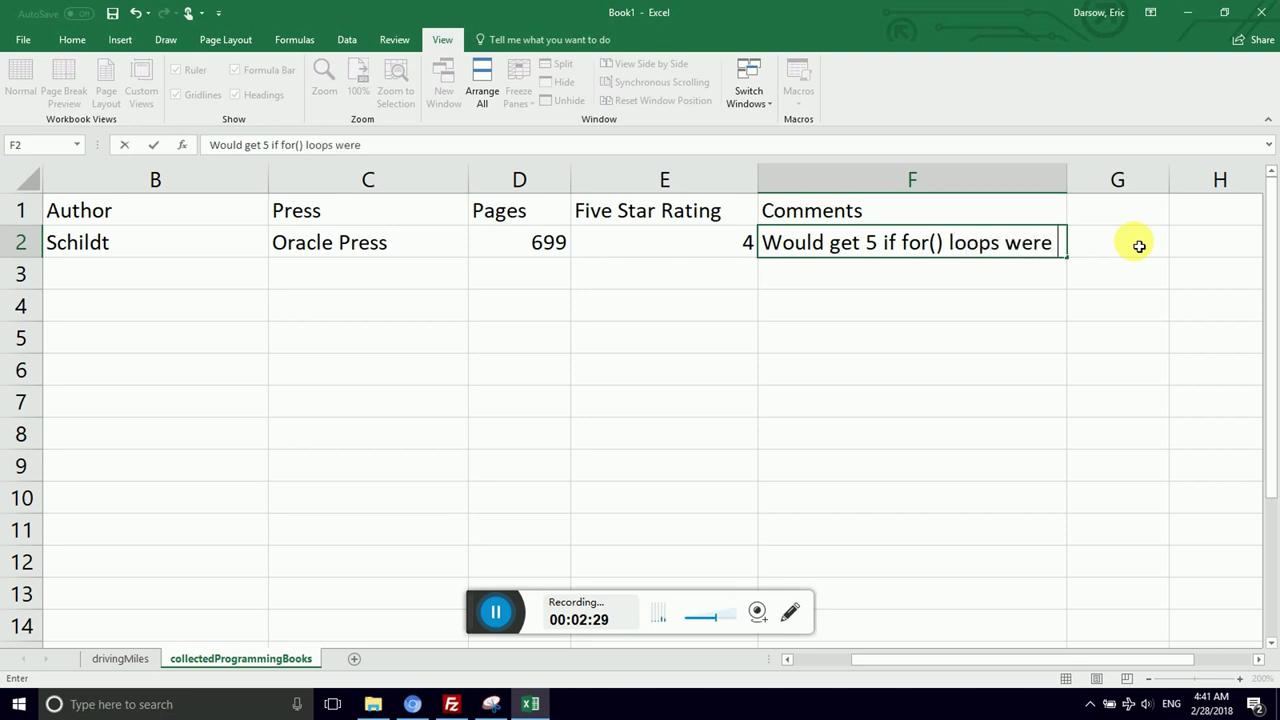
pyautogui.write('covered later')
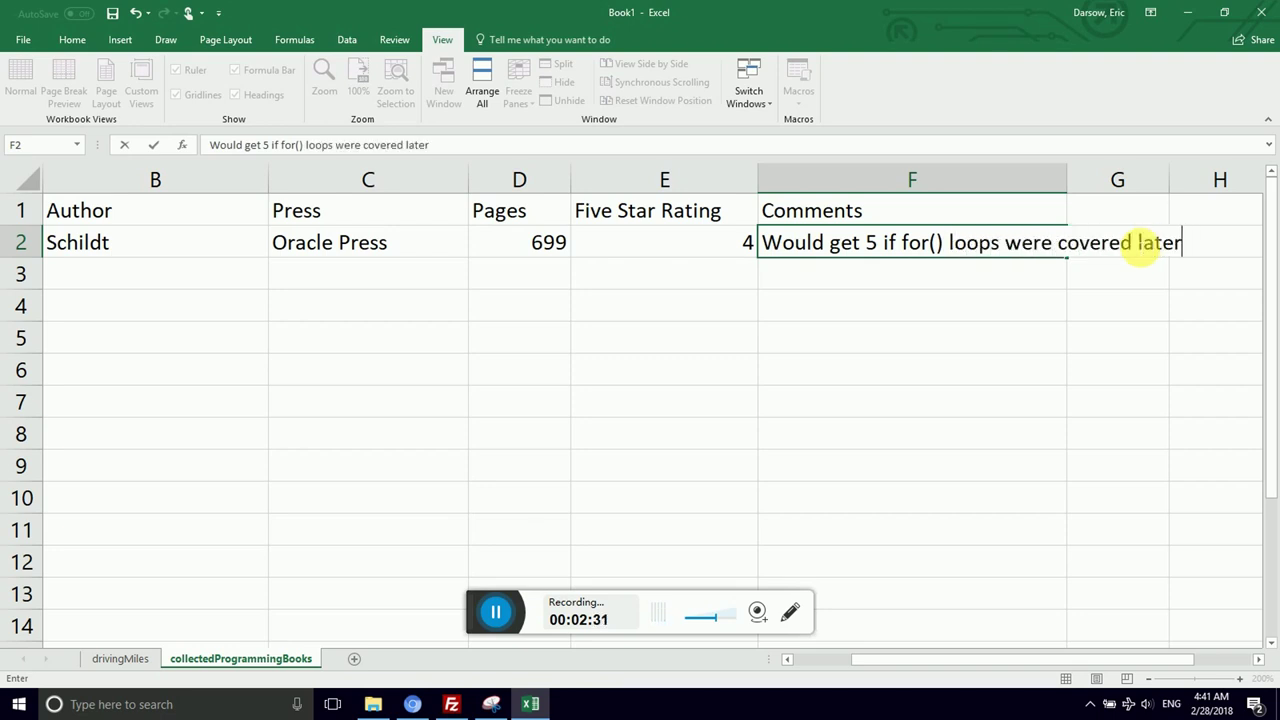
pyautogui.press('Return')
# - Check the new comment, then return to cell A3 under Title
pyautogui.press('Right')
pyautogui.press('Right')
pyautogui.press('Right')
pyautogui.press('Right')
pyautogui.press('Right')
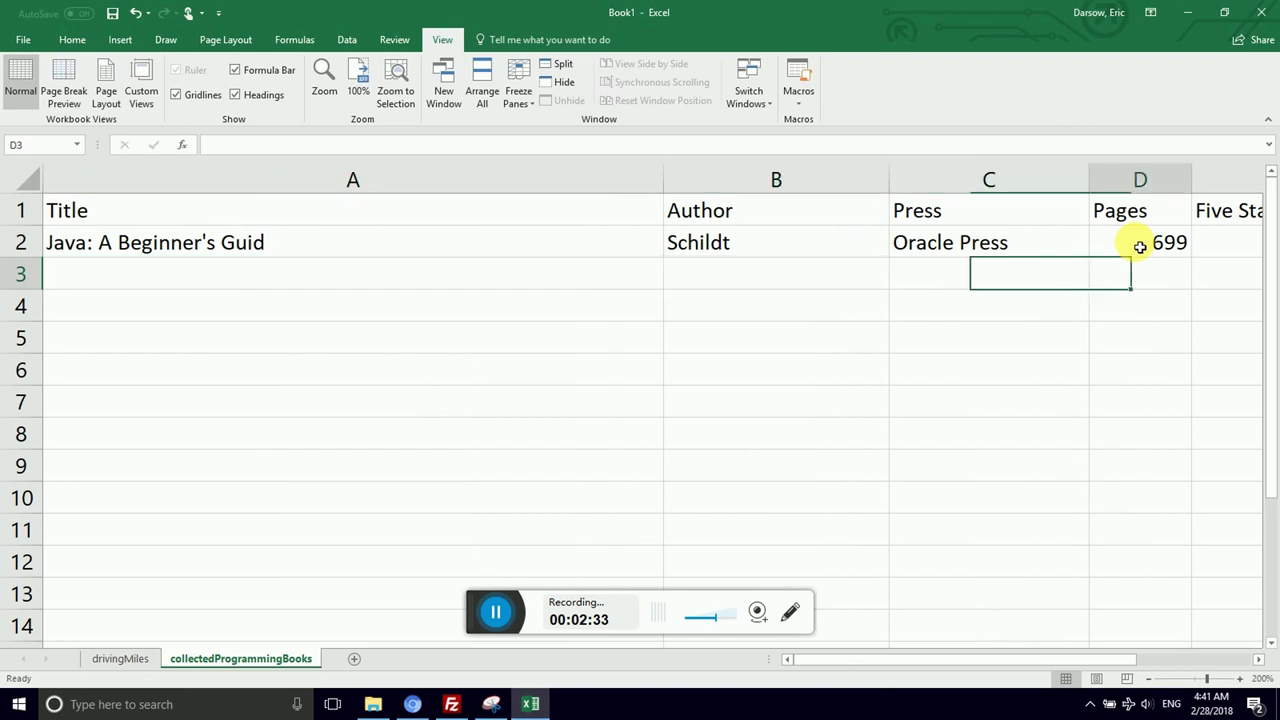
pyautogui.press('Up')
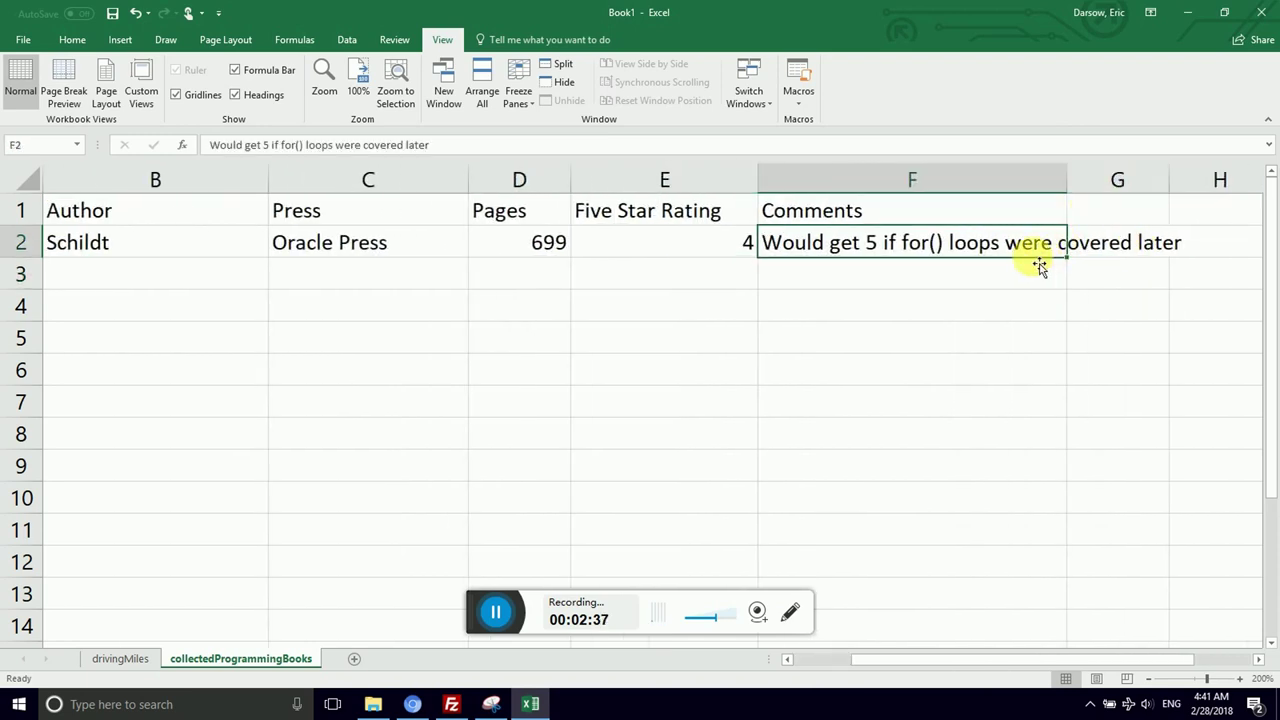
pyautogui.press('Down')
pyautogui.press('Left')
pyautogui.press('Left')
pyautogui.press('Left')
pyautogui.press('Left')
pyautogui.press('Left')
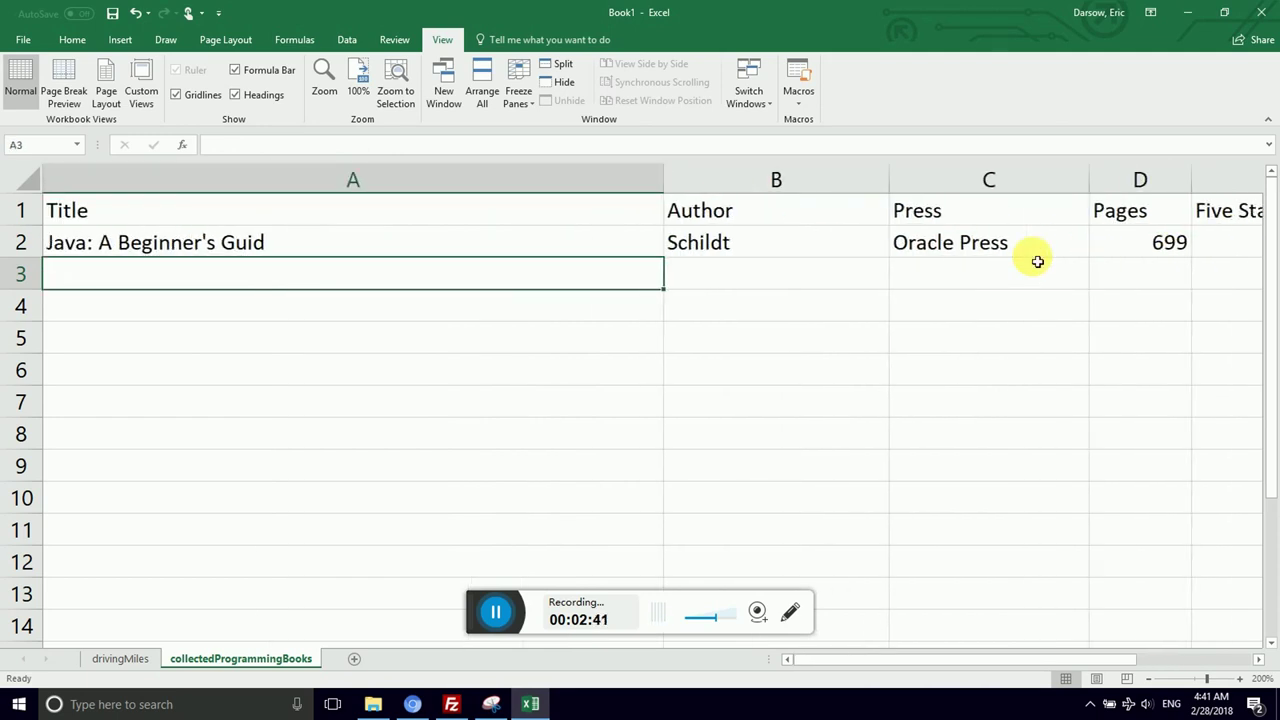
# - Append 'e' to A2 so the title reads 'Java: A Beginner's Guide'
pyautogui.press('Up')
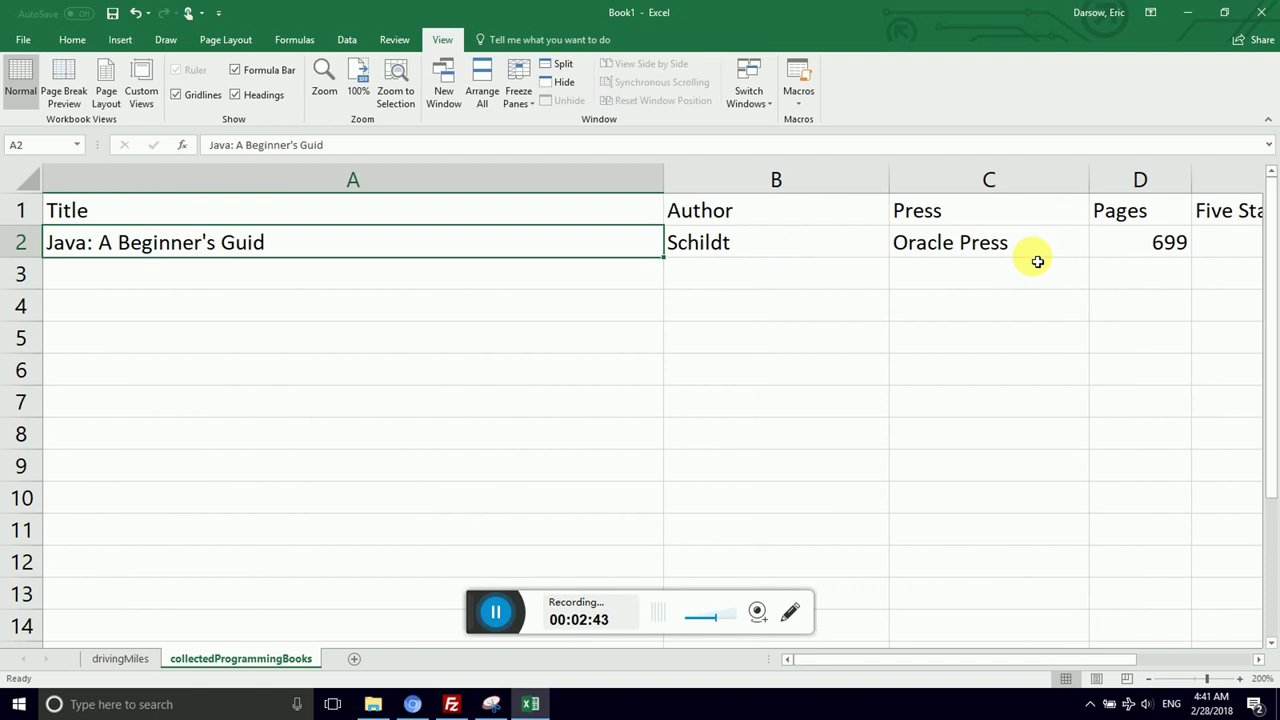
pyautogui.press('F2')
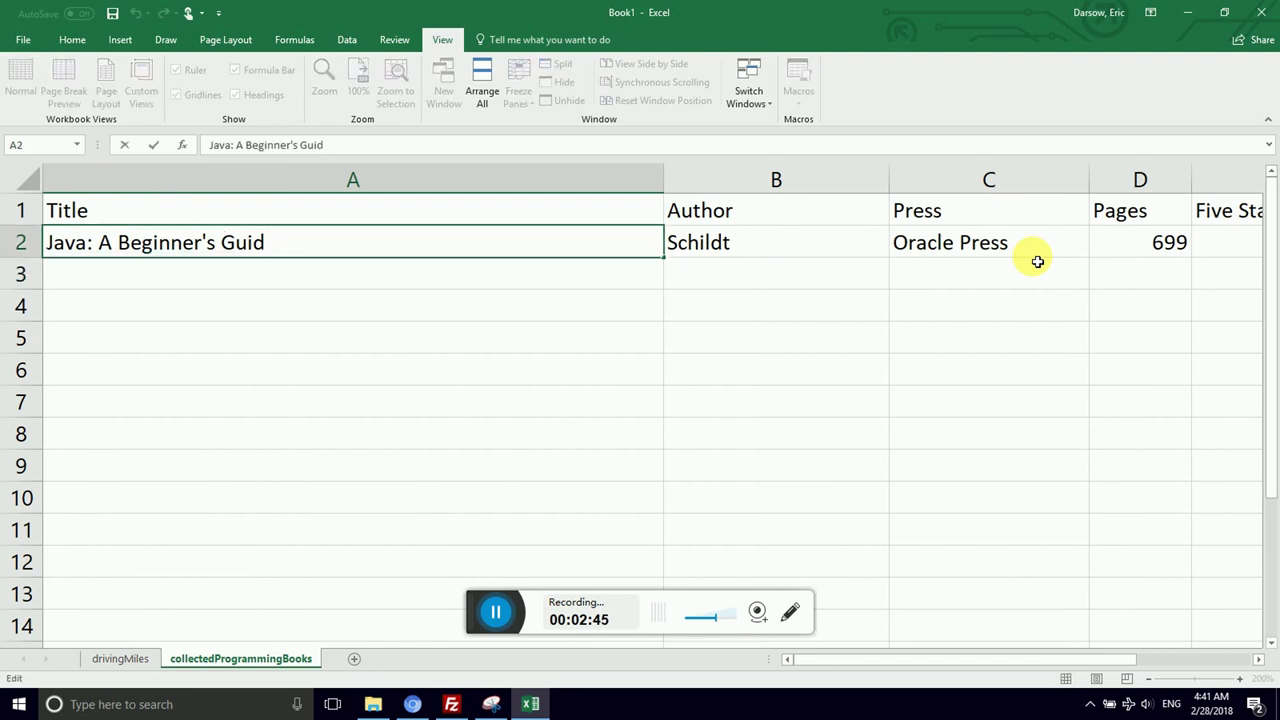
pyautogui.write('e')
pyautogui.press('Return')
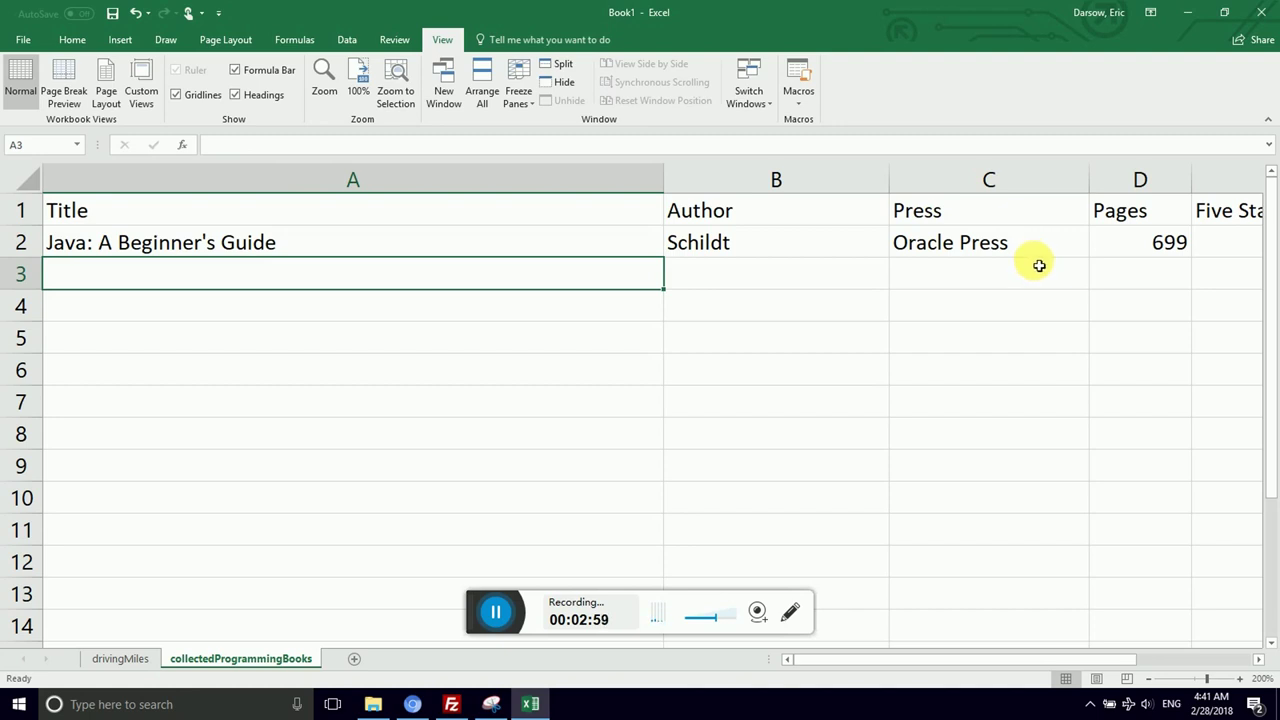
# - Enter title 'Python Programming', the author's surname and press 'Franklin' in row 3
pyautogui.write('Py')
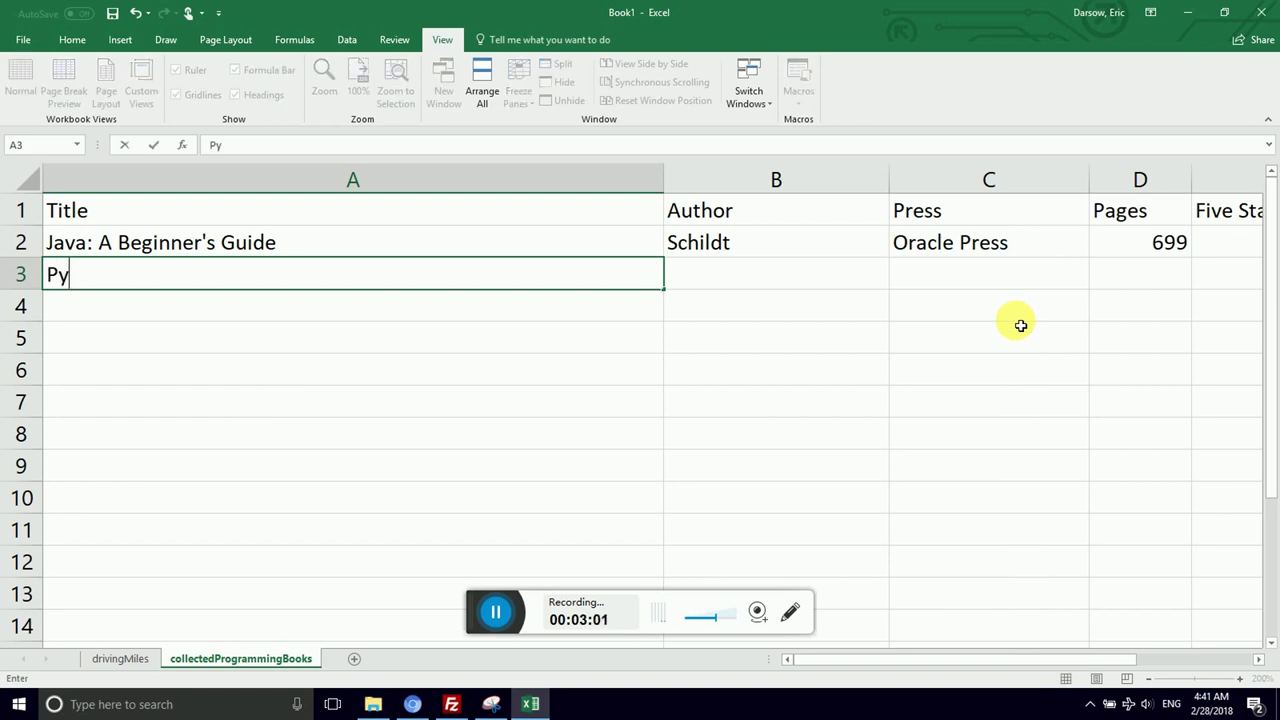
pyautogui.write('thon Progfra')
pyautogui.press('BackSpace')
pyautogui.press('BackSpace')
pyautogui.press('BackSpace')
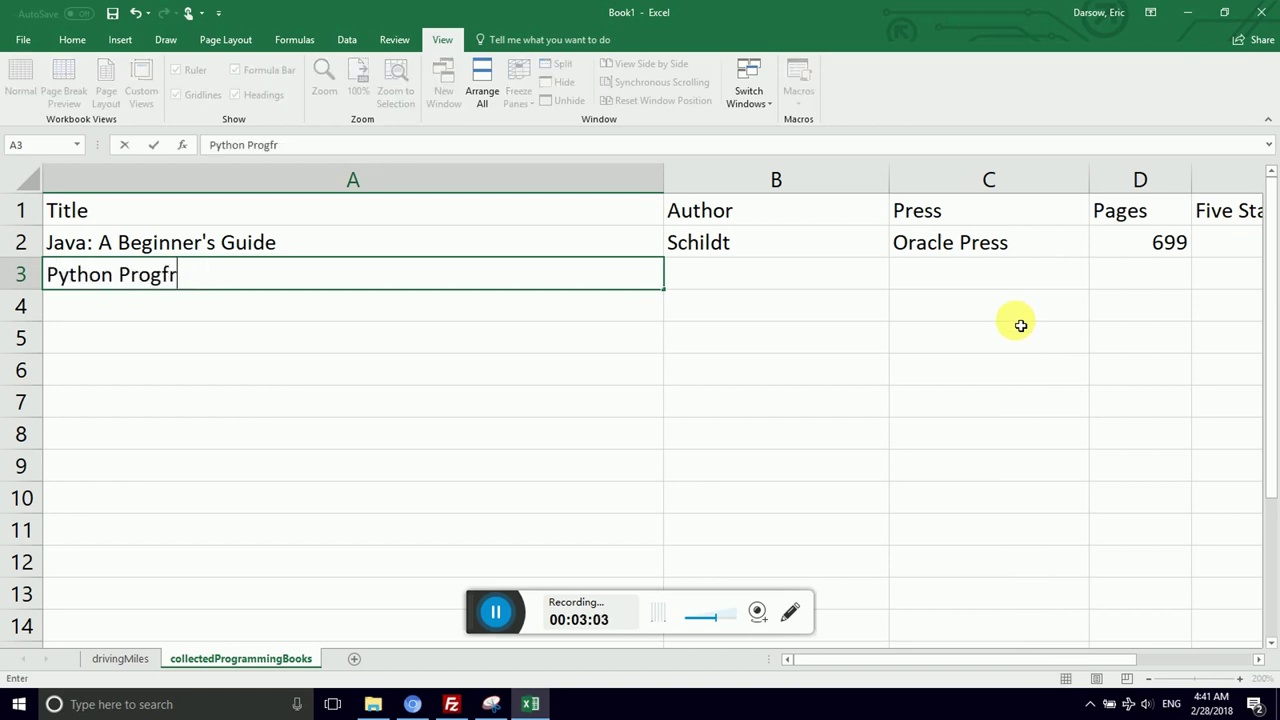
pyautogui.write('ramming')
pyautogui.press('Tab')
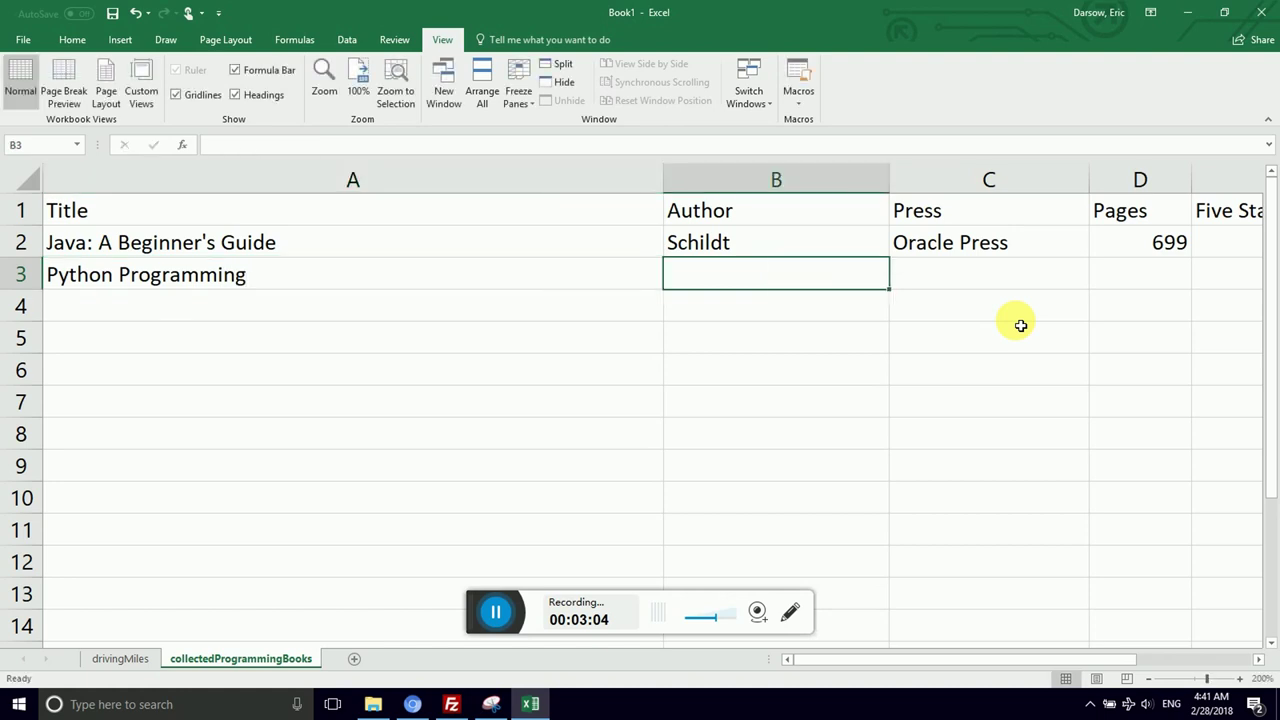
pyautogui.write('Zelle')
pyautogui.press('Tab')
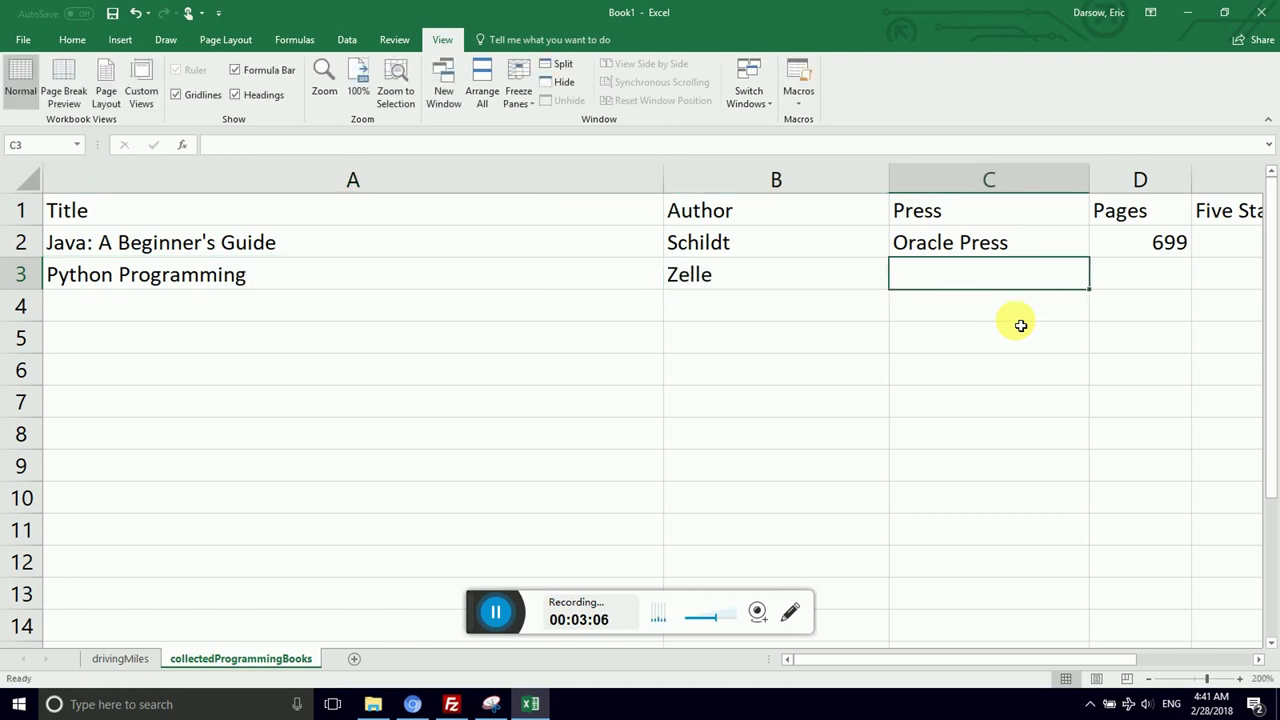
pyautogui.write('Franklin')
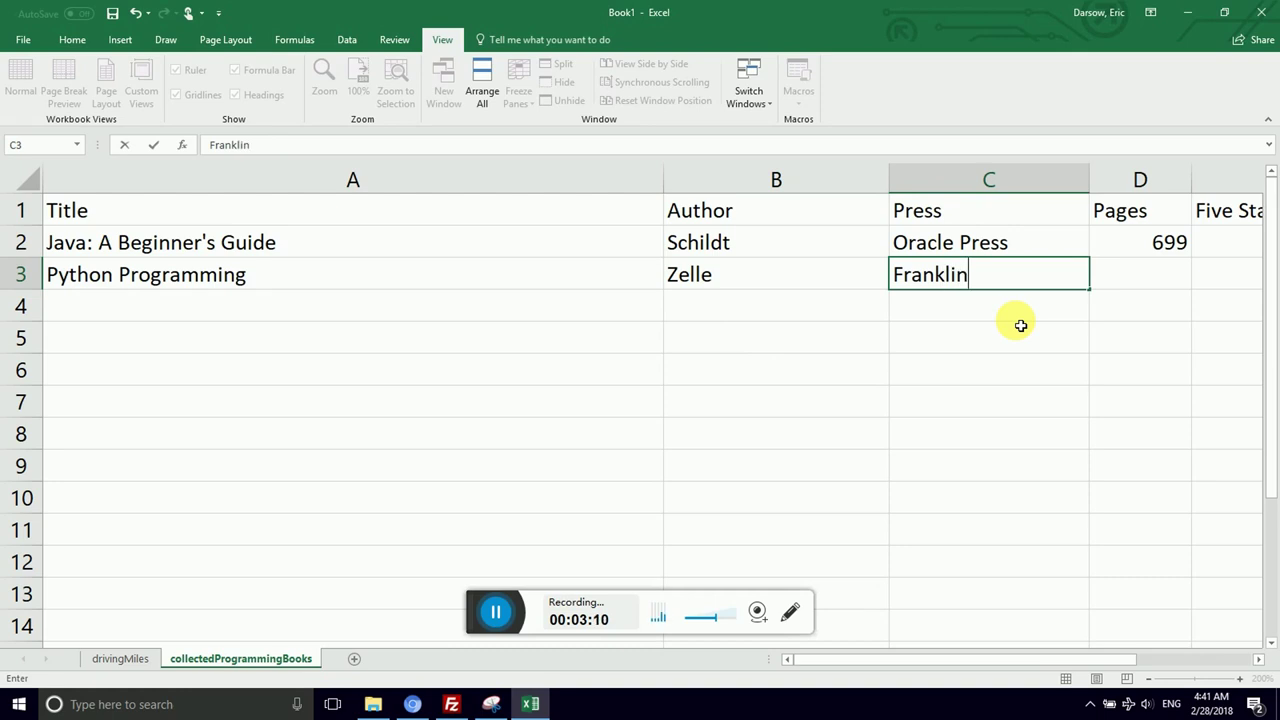
pyautogui.press('Tab')
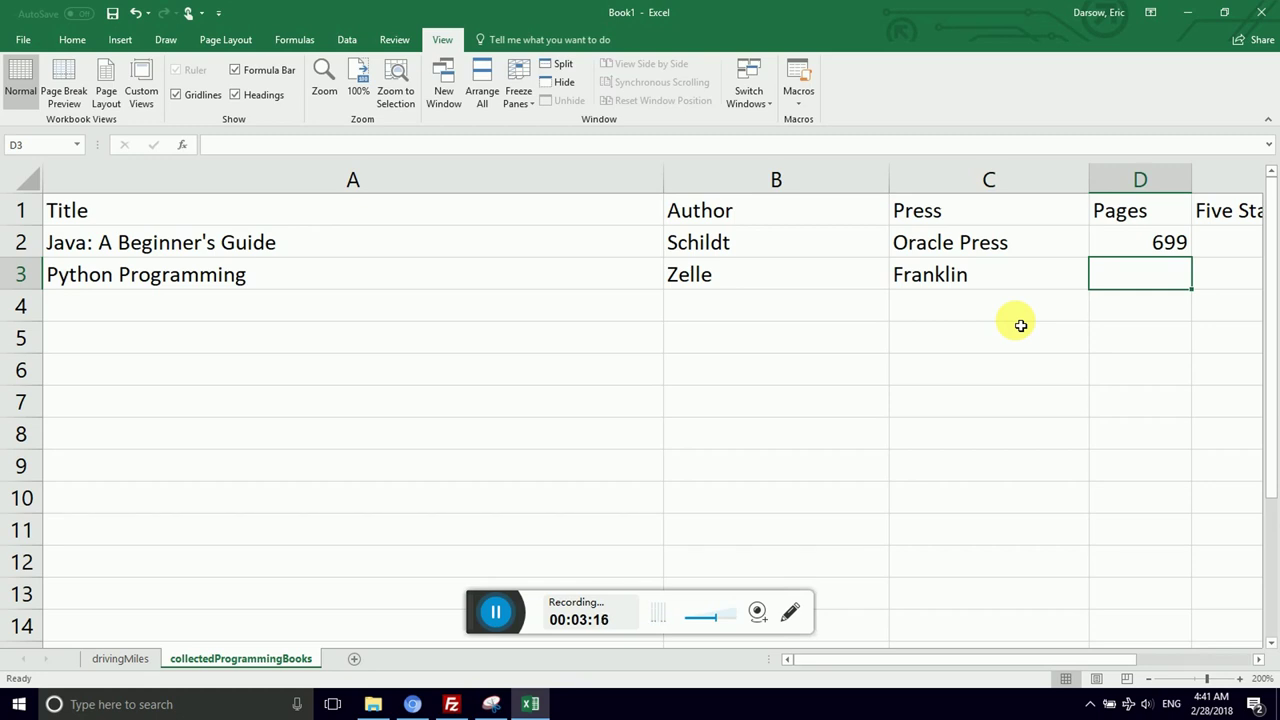
# - Enter 514 pages, rating 3 and comment 'Too basic, not much new material'
pyautogui.write('514')
pyautogui.press('Tab')
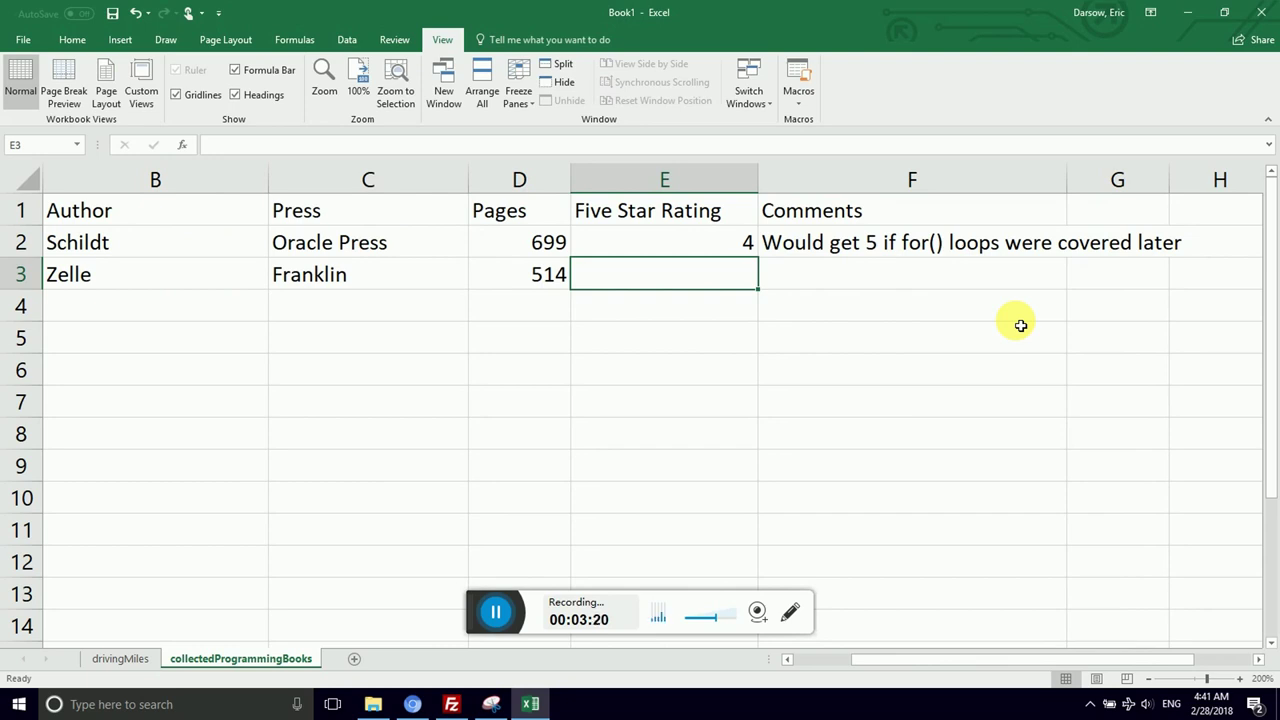
pyautogui.write('3')
pyautogui.press('Tab')
pyautogui.write('T')
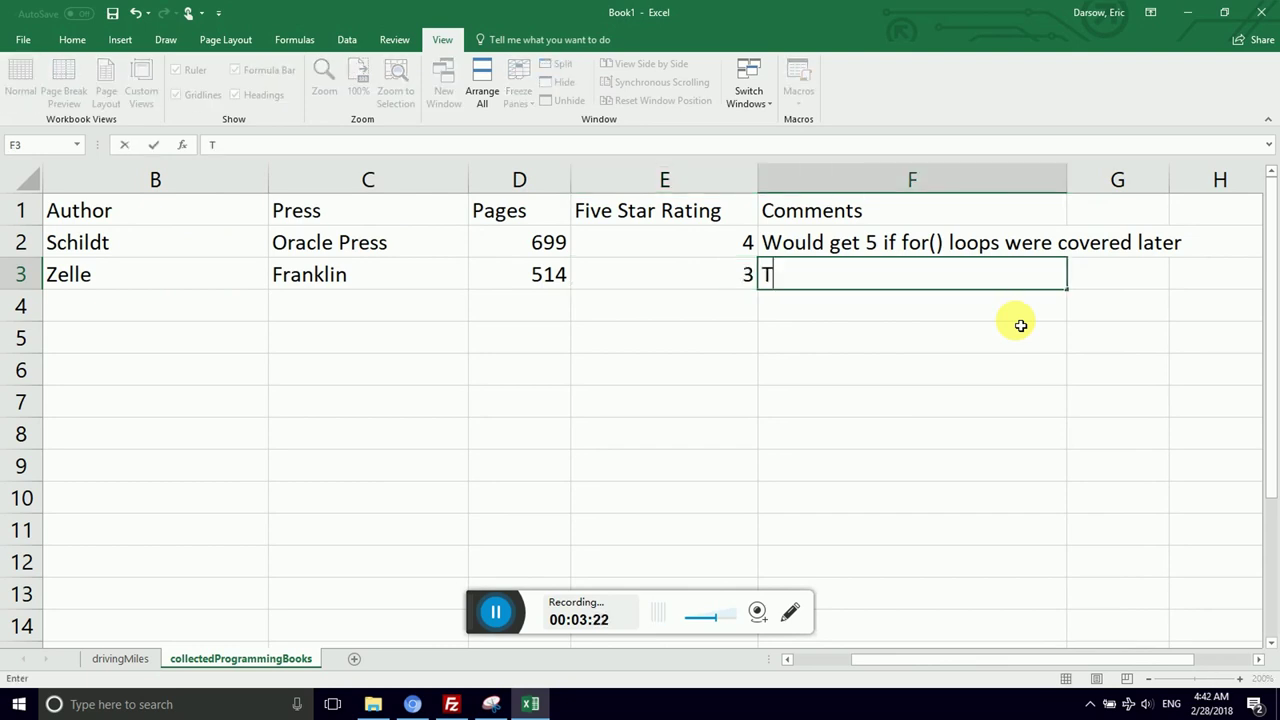
pyautogui.write('oo basic')
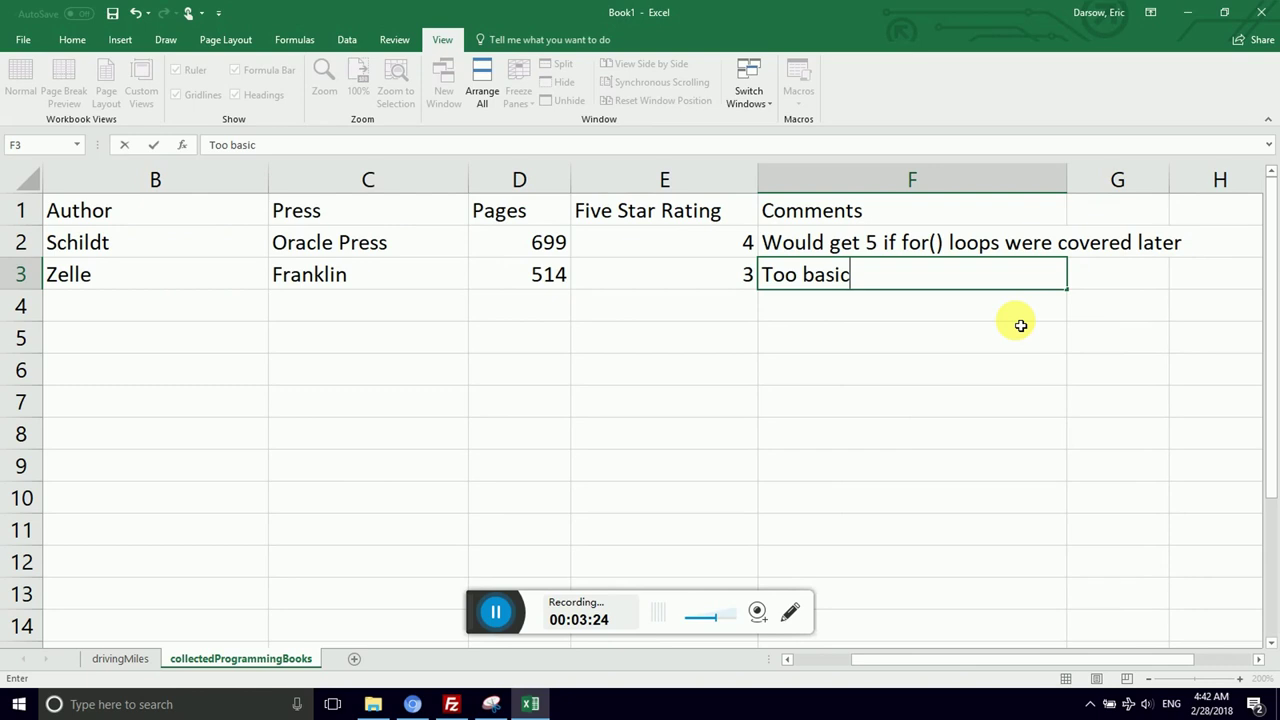
pyautogui.write(', red')
pyautogui.press('BackSpace')
pyautogui.press('BackSpace')
pyautogui.press('BackSpace')
pyautogui.press('BackSpace')
pyautogui.write('not much new ')
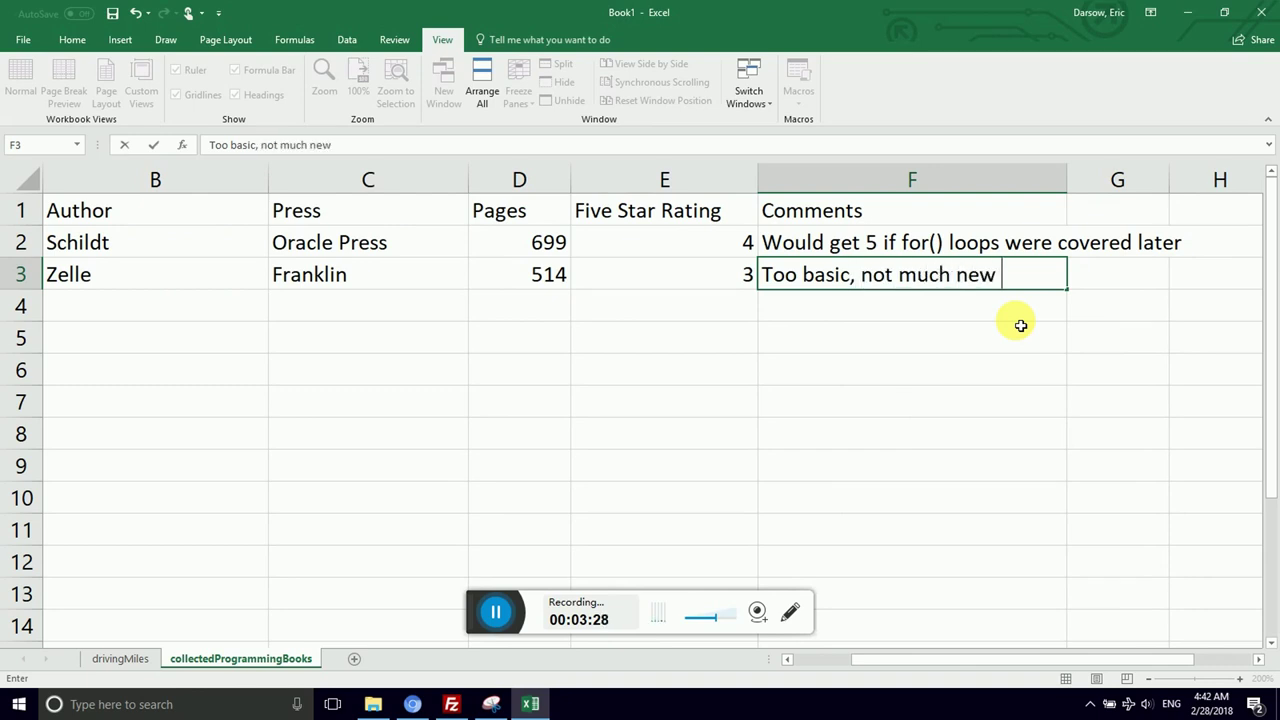
pyautogui.write('material')
pyautogui.press('Return')
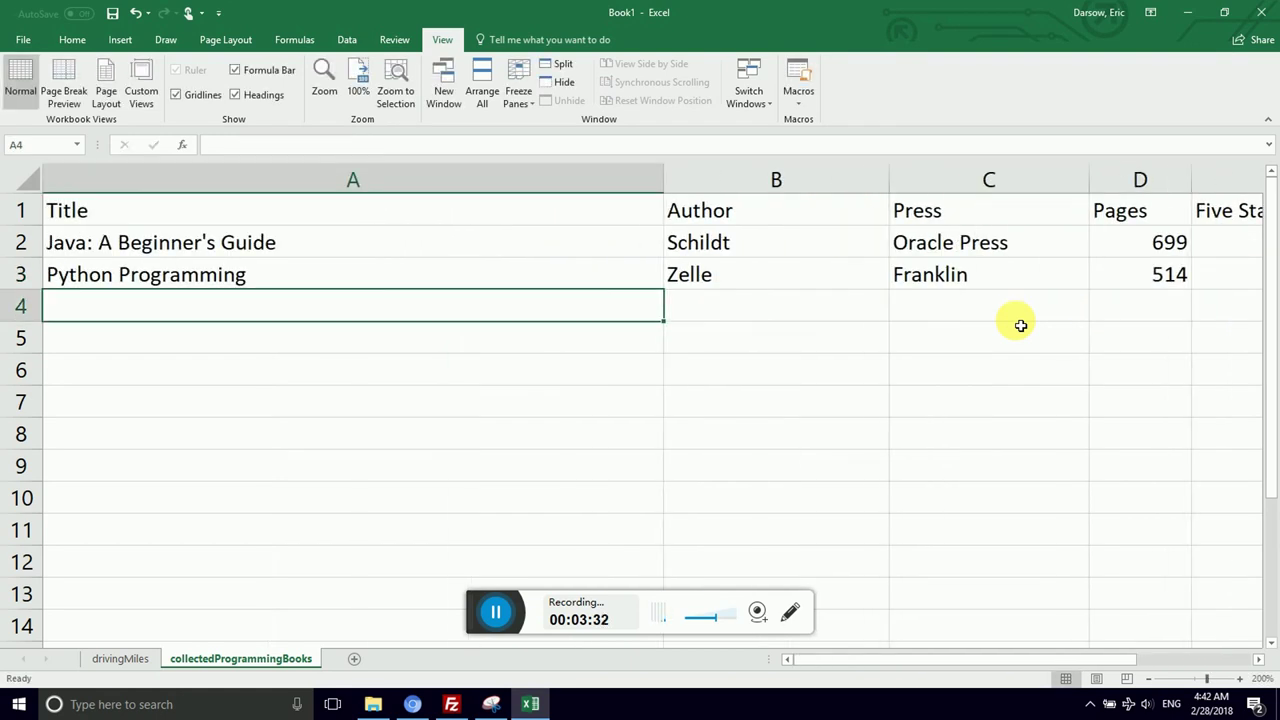
pyautogui.press('Up')
pyautogui.press('Up')
pyautogui.press('Up')
pyautogui.hotkey('ctrl', 'Right')
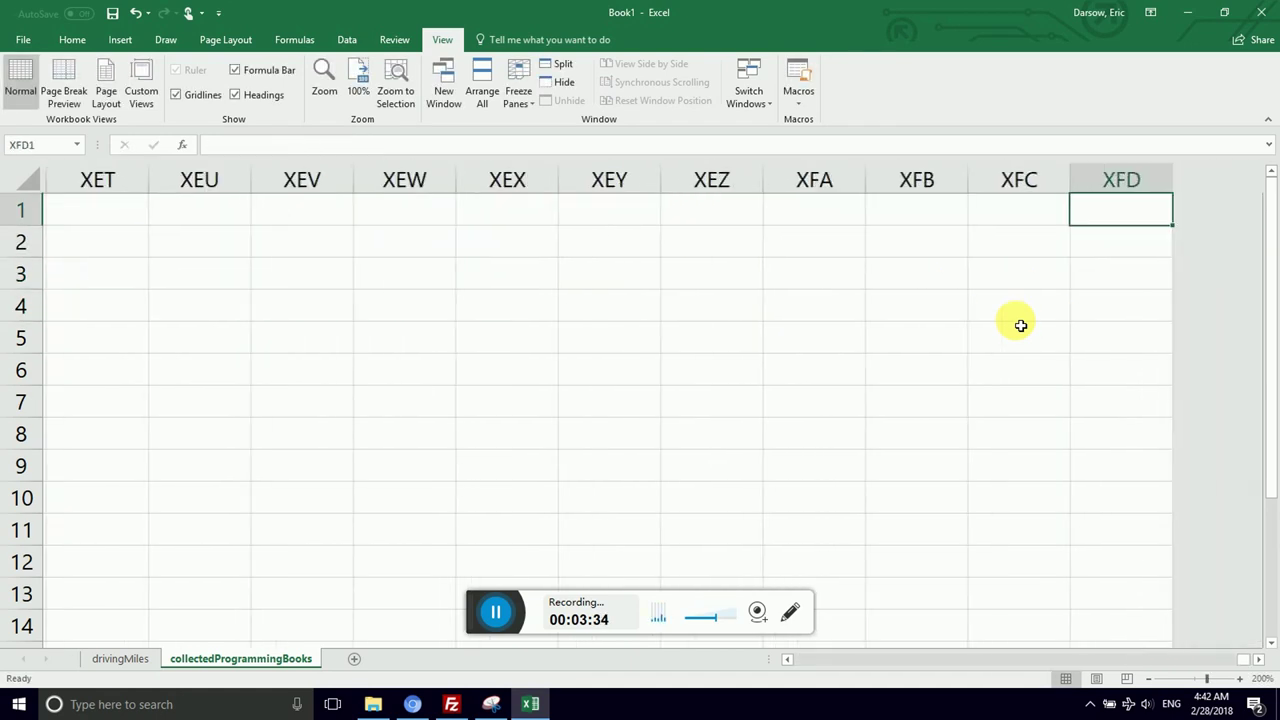
pyautogui.hotkey('ctrl', 'Left')
pyautogui.press('Left')
pyautogui.press('Left')
pyautogui.press('Left')
pyautogui.press('Left')
pyautogui.press('Left')
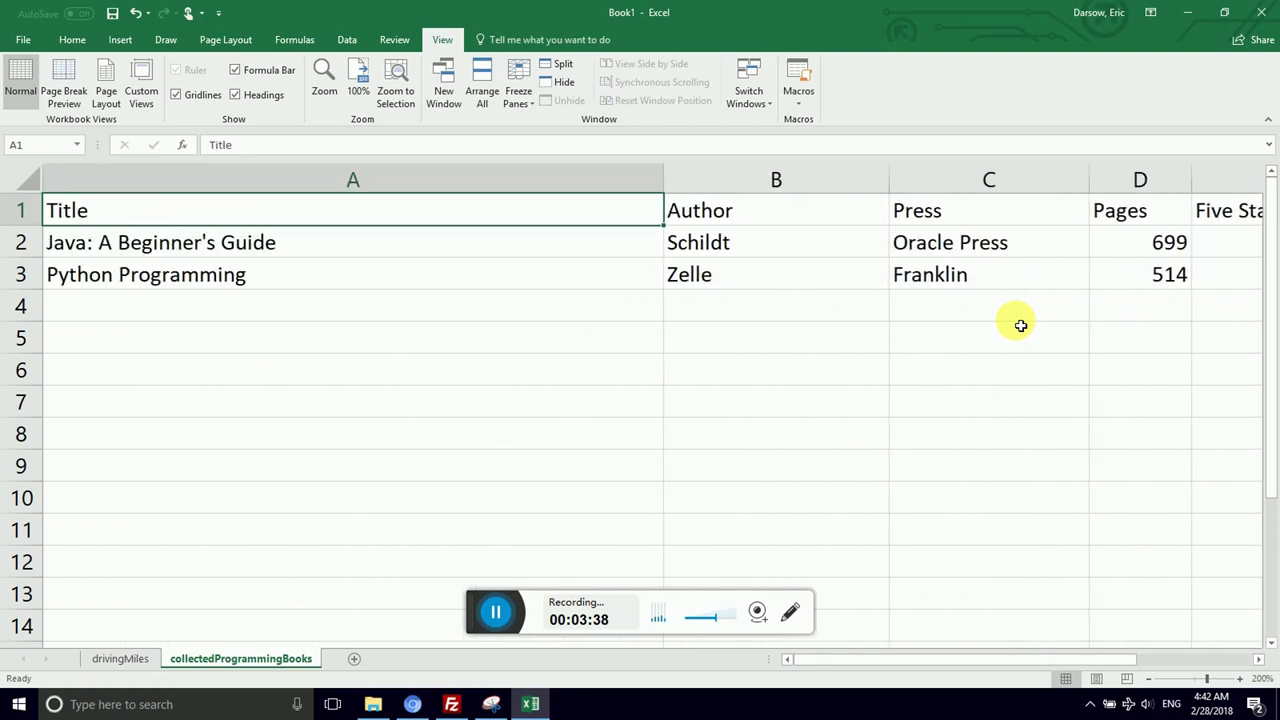
pyautogui.press('Down')
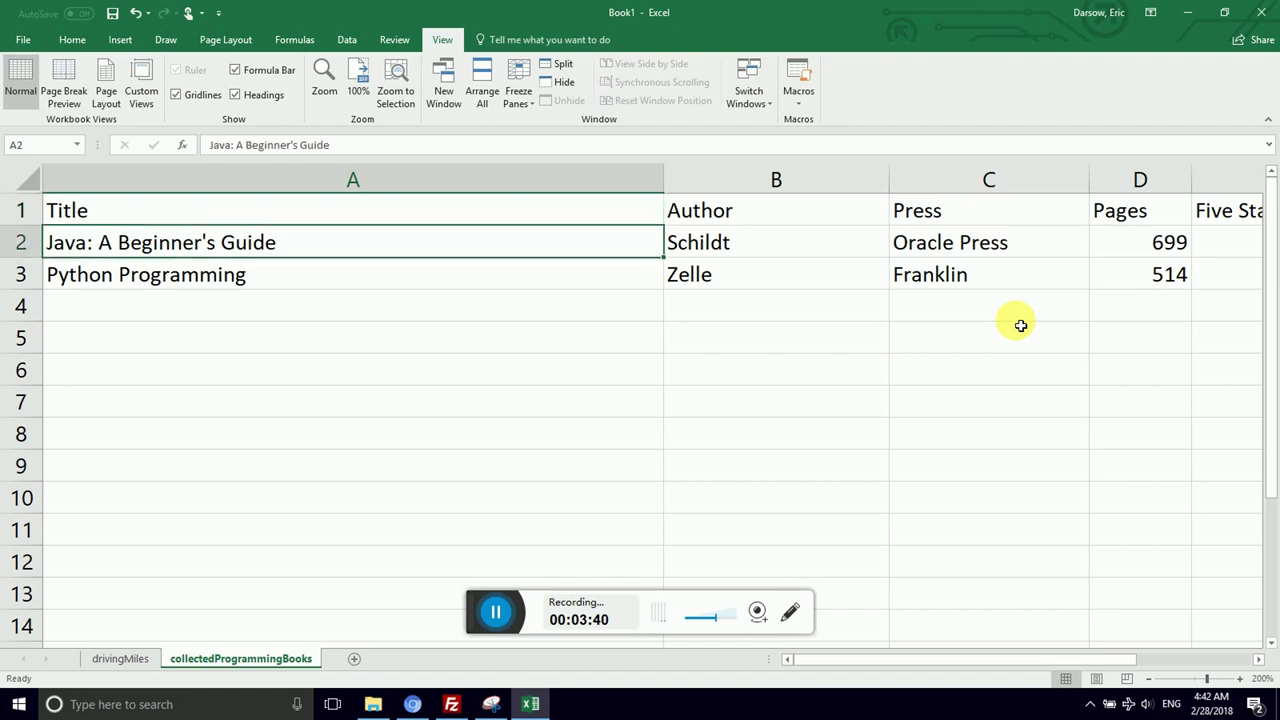
pyautogui.press('Up')
pyautogui.press('Right')
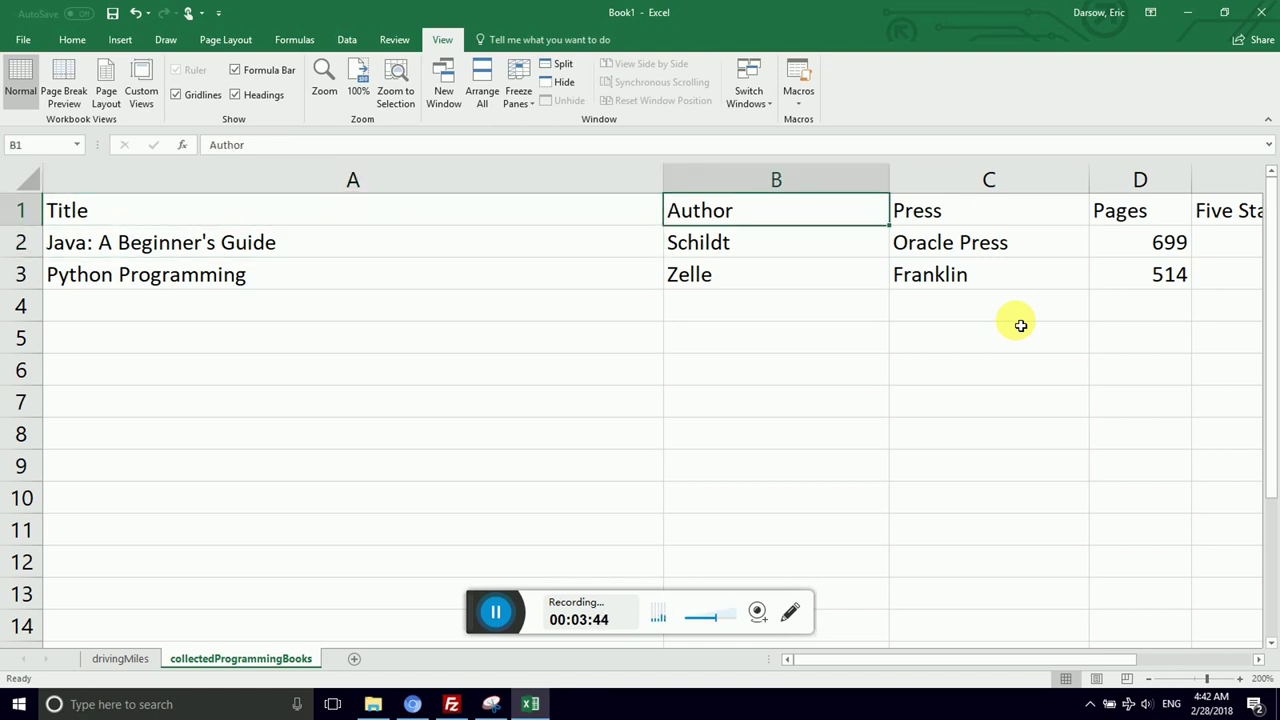
pyautogui.press('Left')
pyautogui.press('Right')
pyautogui.press('Left')
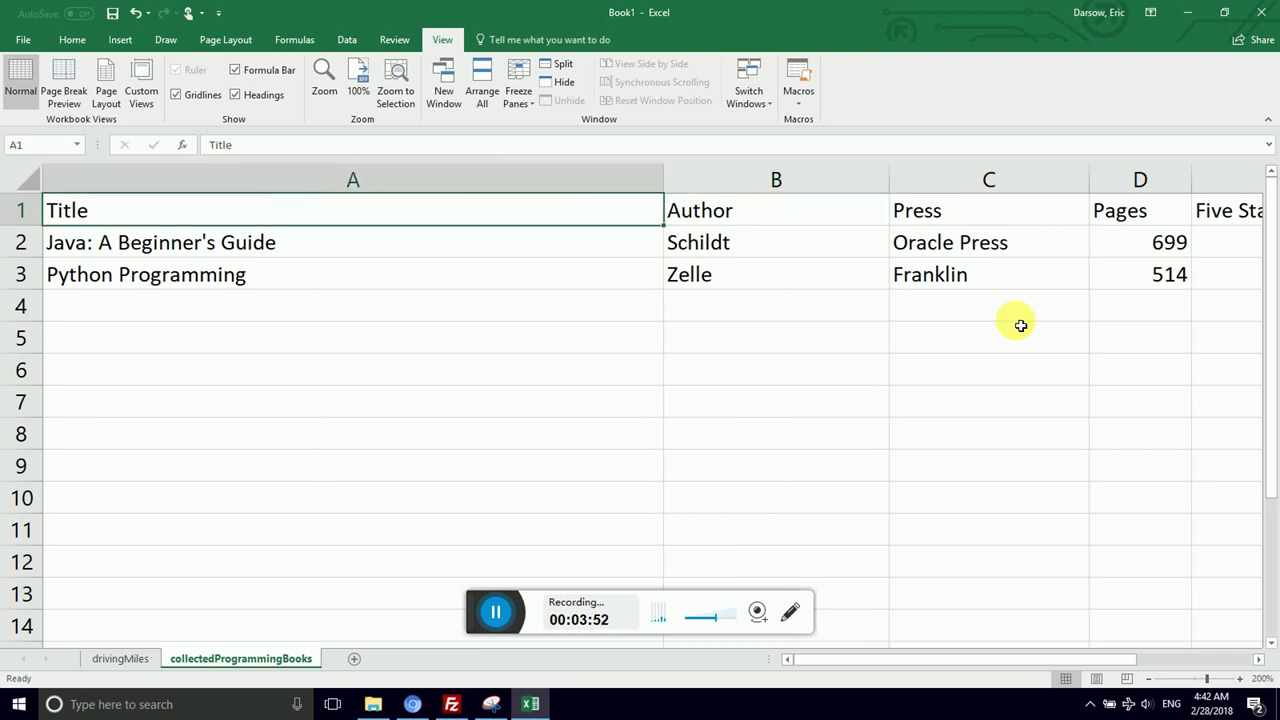
pyautogui.press('Right')
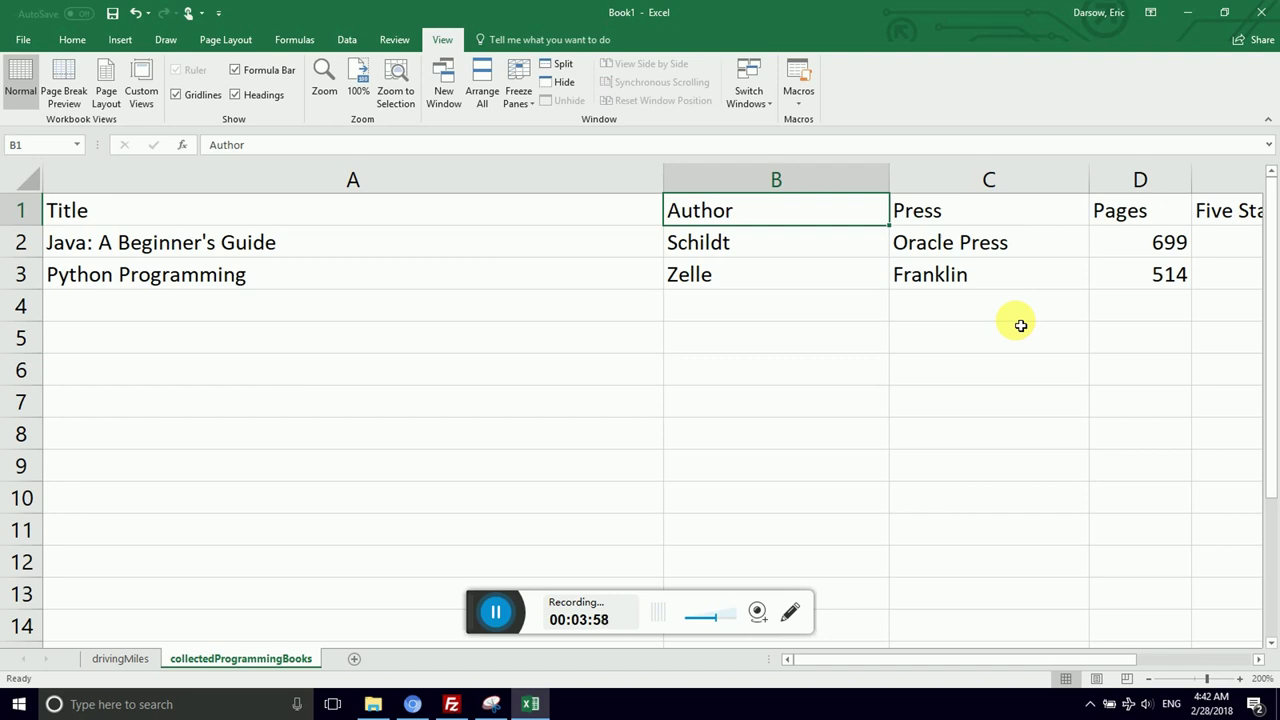
pyautogui.press('Down')
pyautogui.press('Right')
pyautogui.press('Down')
pyautogui.press('Right')
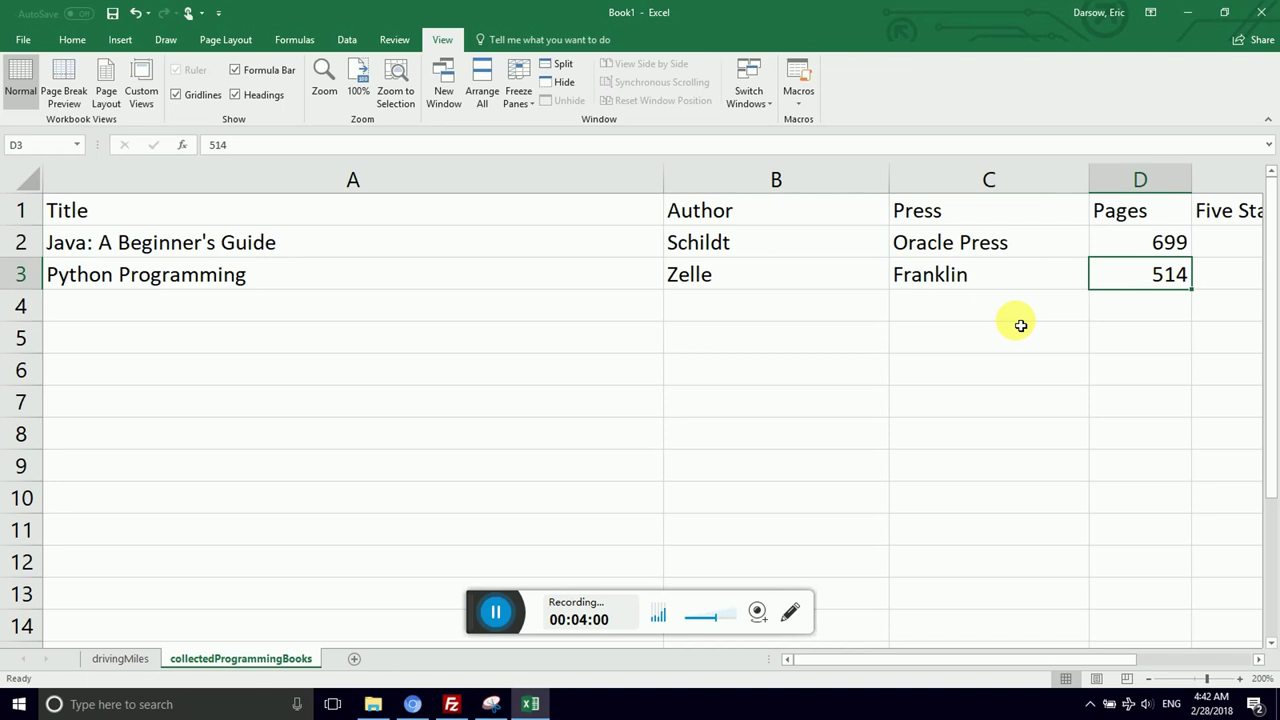